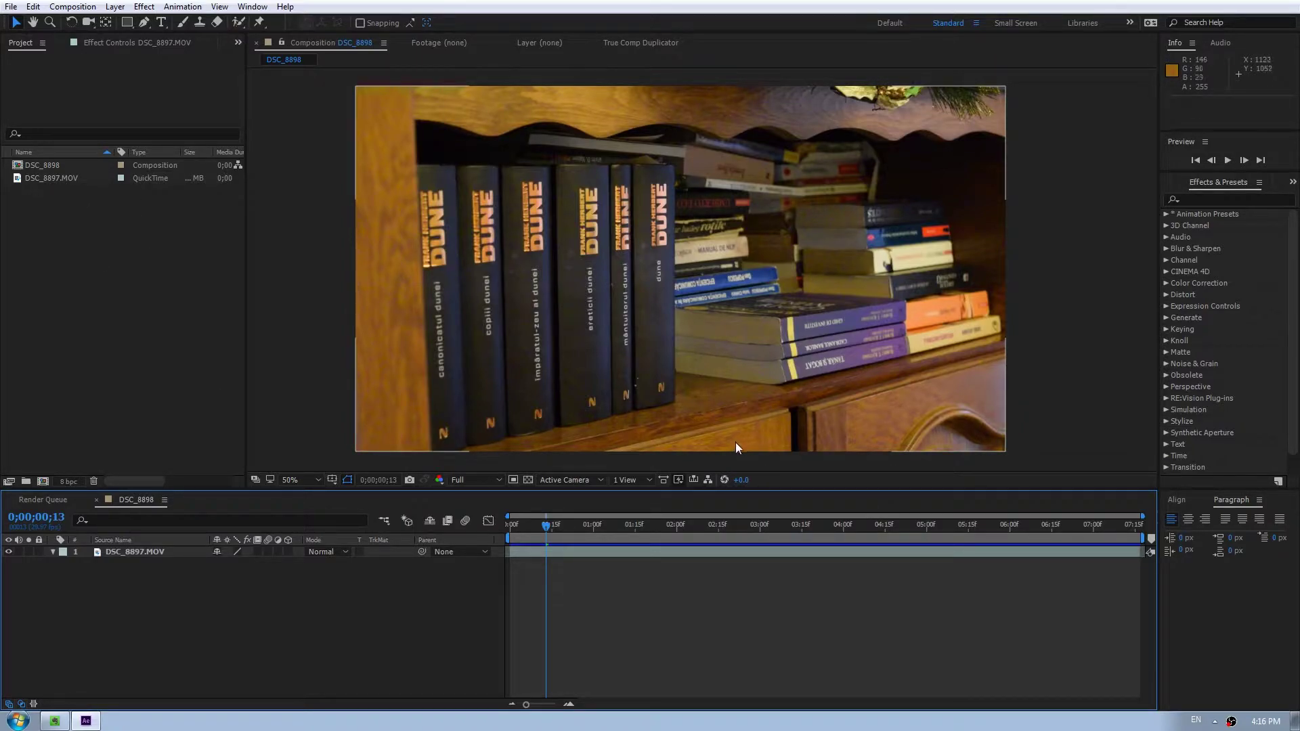
Preview the untreated bookshelf clip from its first frame for about five seconds.
{"action": "key", "text": "Home"}
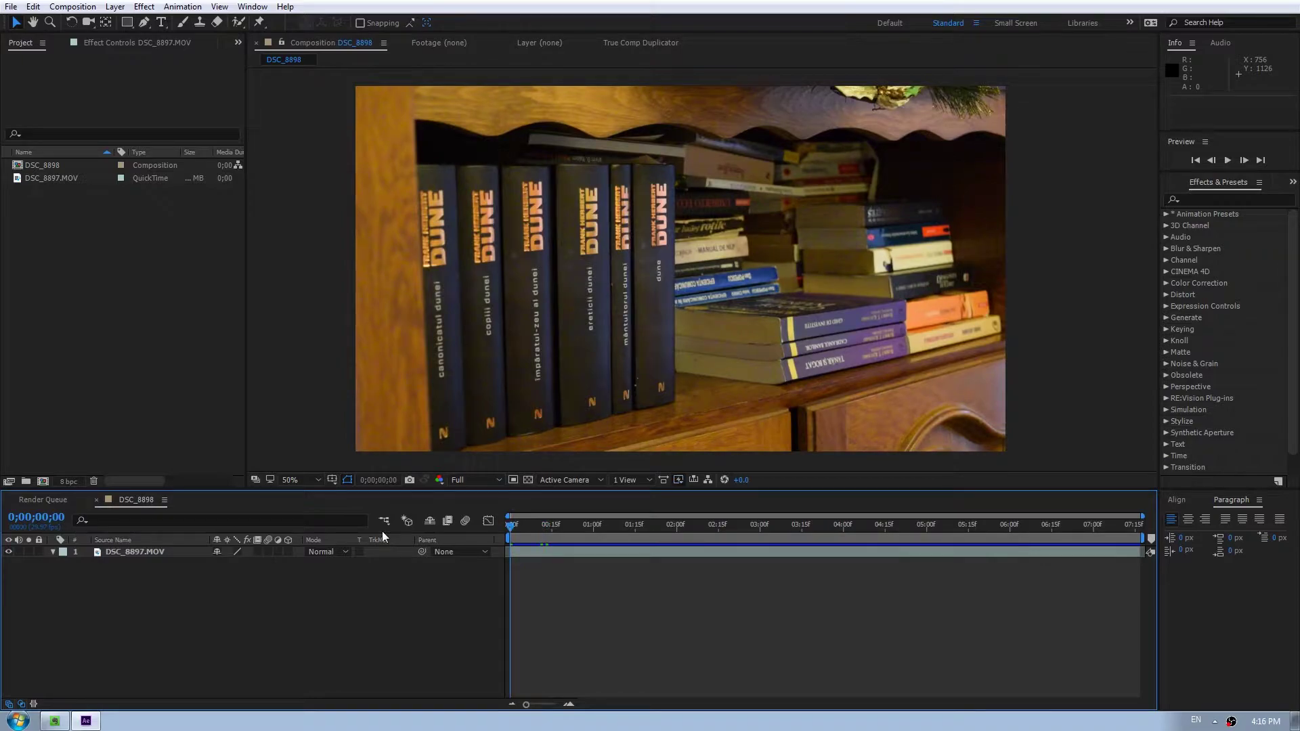
{"action": "key", "text": "space"}
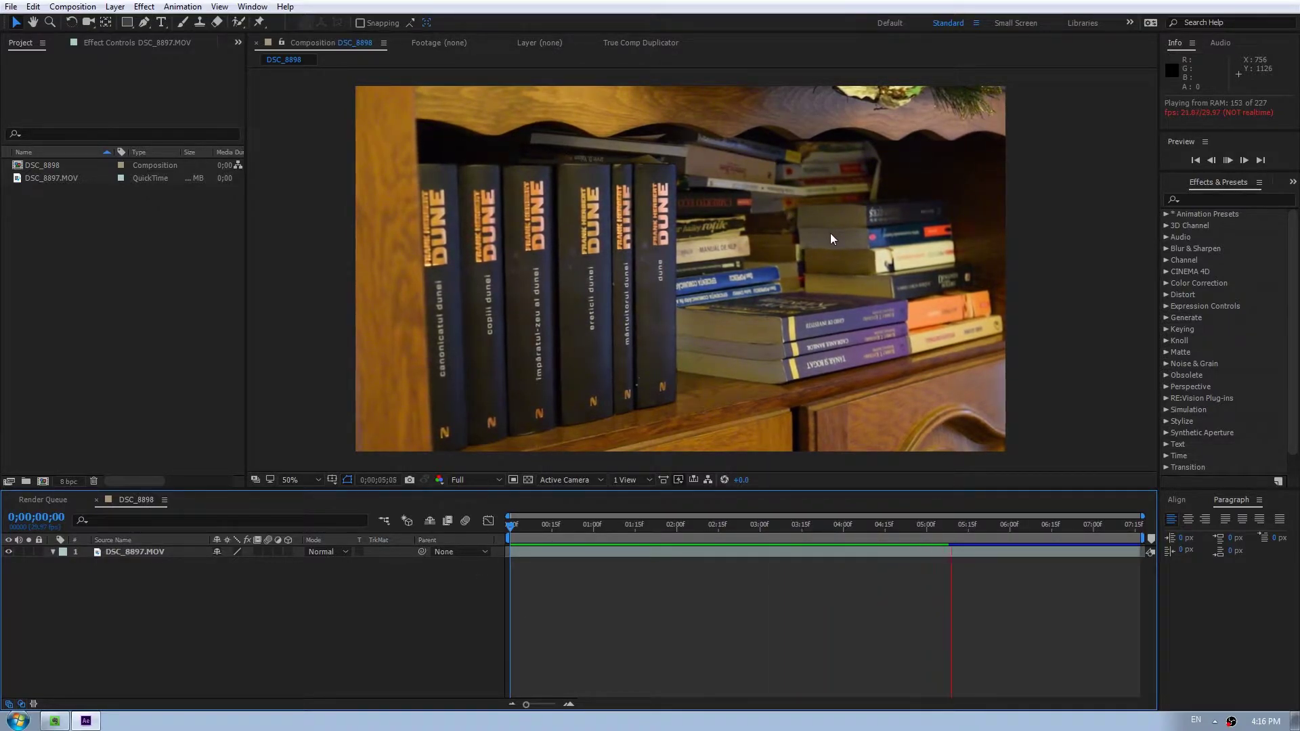
{"action": "key", "text": "space"}
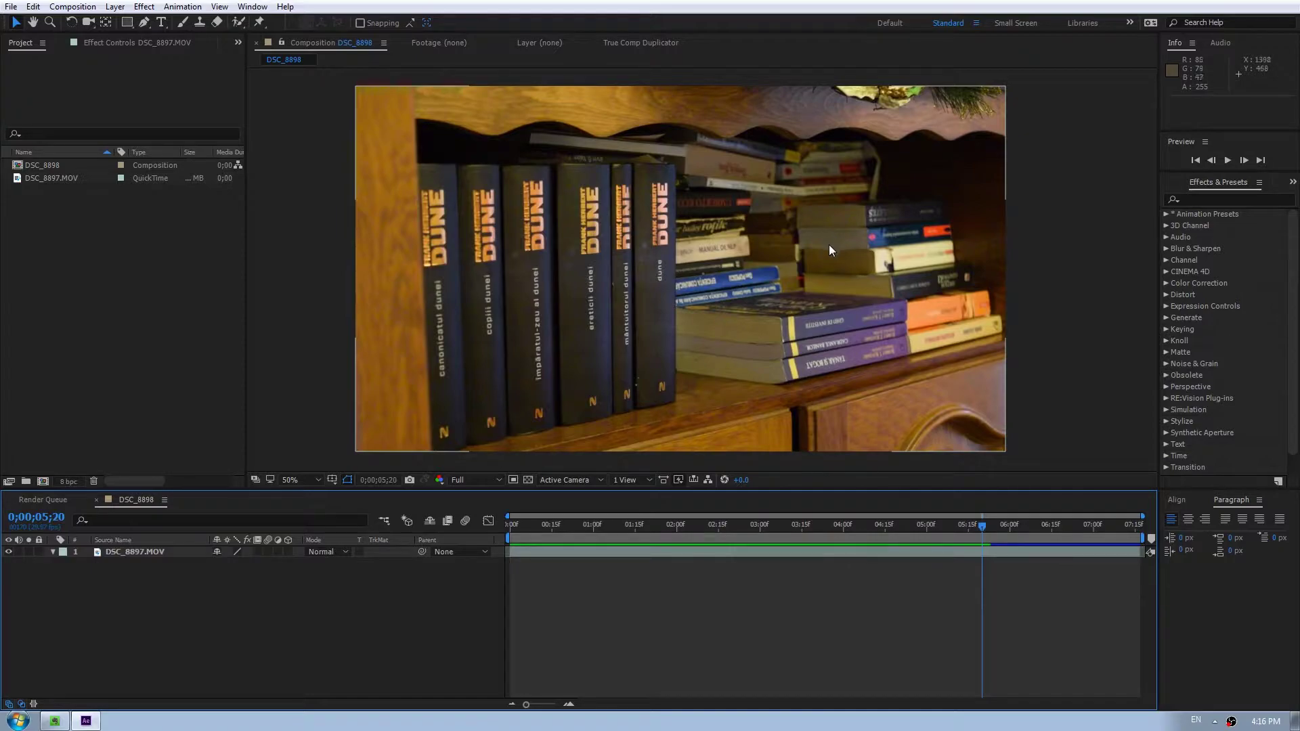
{"action": "left_click", "coordinate": [1222, 200]}
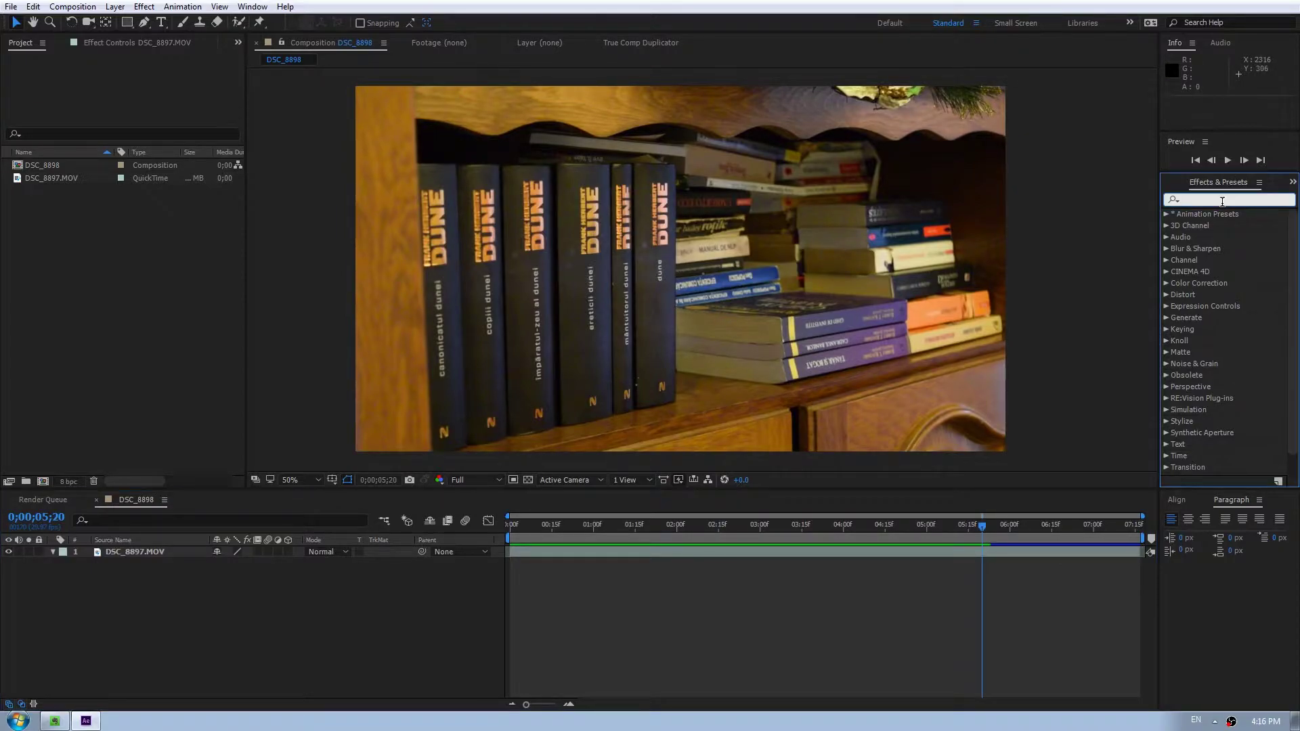
Apply Remove Grain to DSC_8897.MOV and set its Viewing Mode to Final Output.
{"action": "type", "text": "remove grain"}
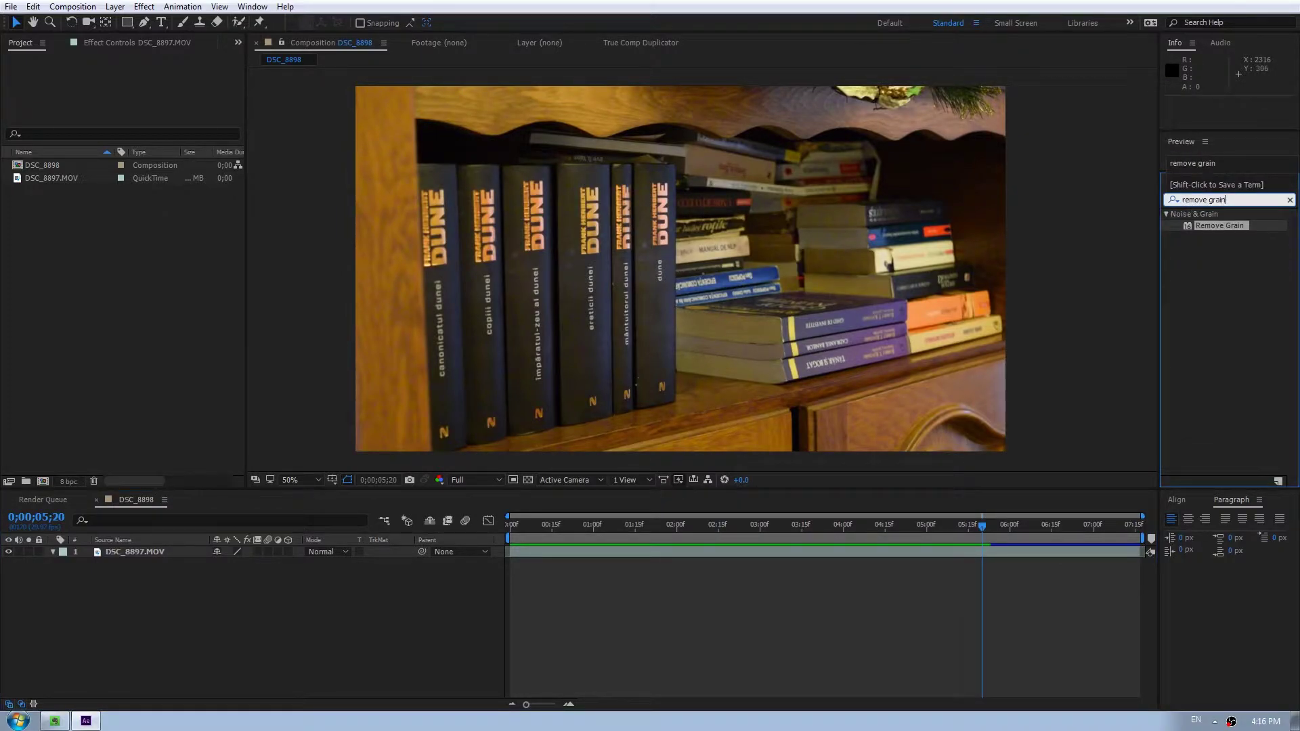
{"action": "left_click_drag", "start_coordinate": [1219, 226], "coordinate": [642, 283]}
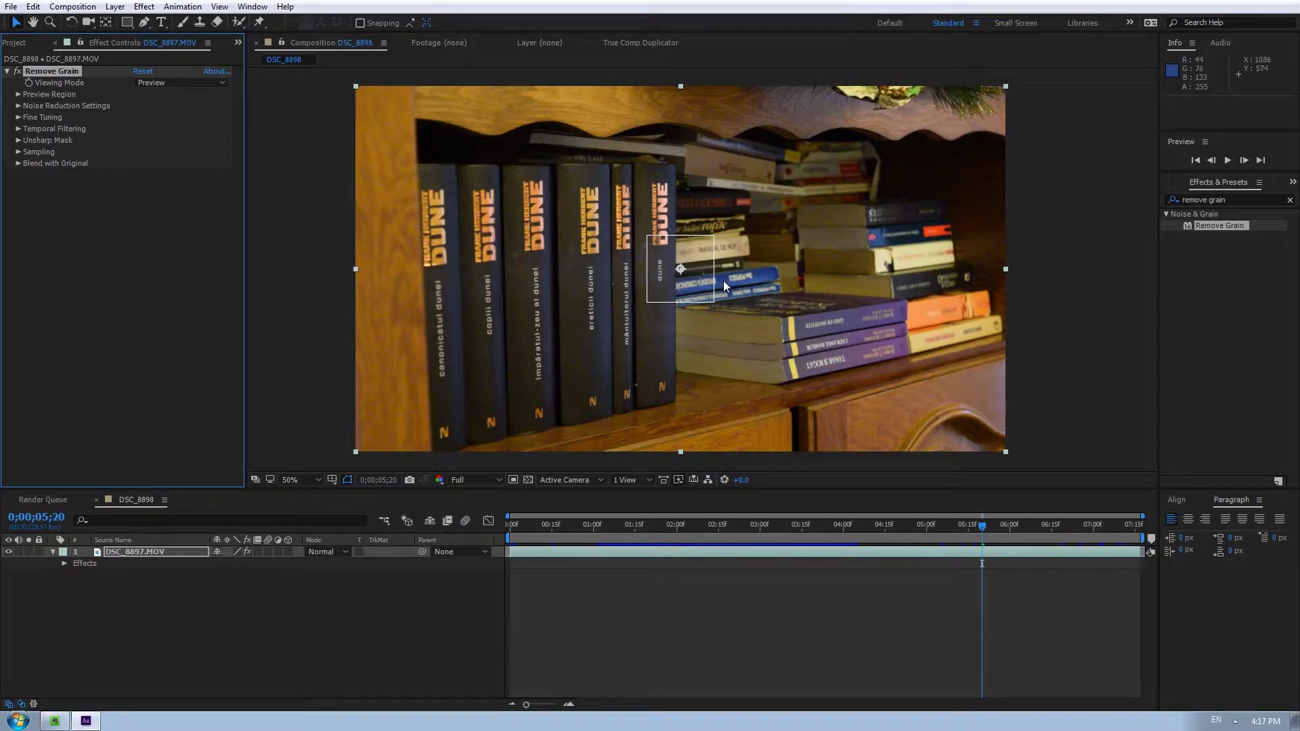
{"action": "left_click", "coordinate": [167, 84]}
{"action": "left_click", "coordinate": [170, 139]}
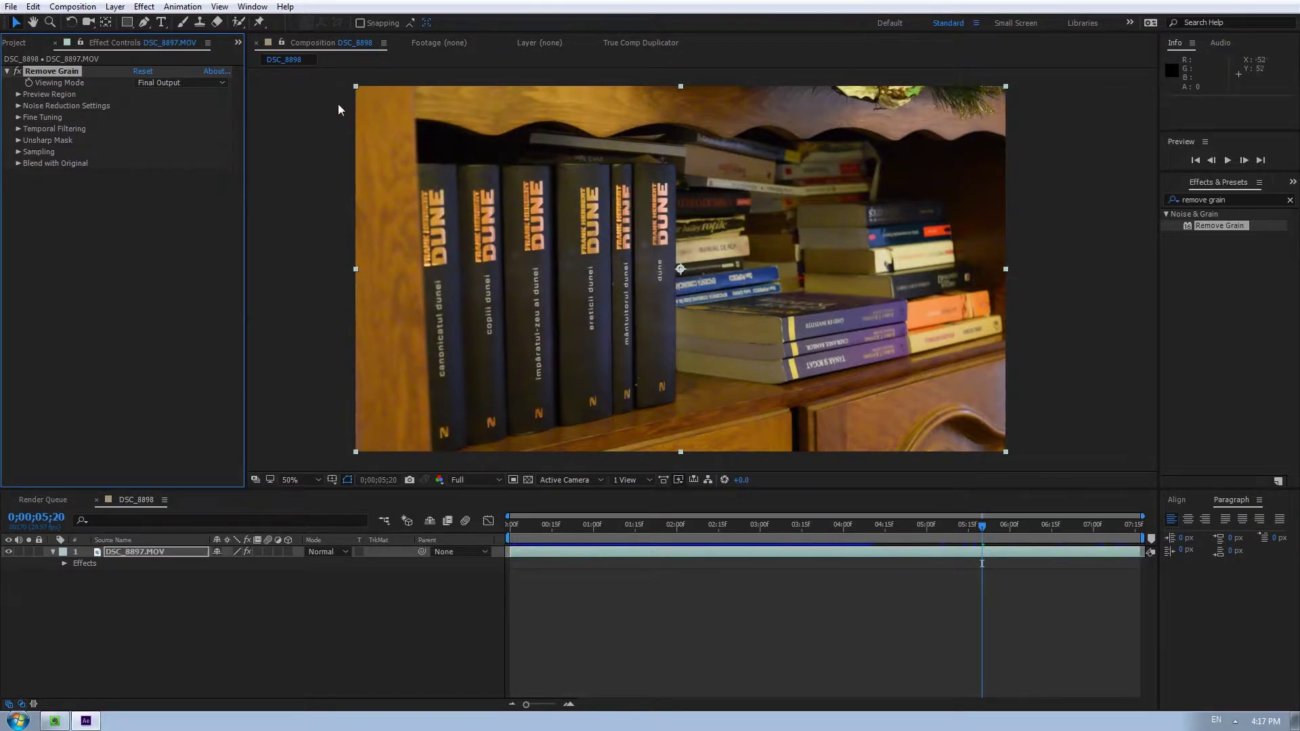
Preview the denoised clip from the start, then enable Temporal Filtering at 100% amount.
{"action": "key", "text": "Home"}
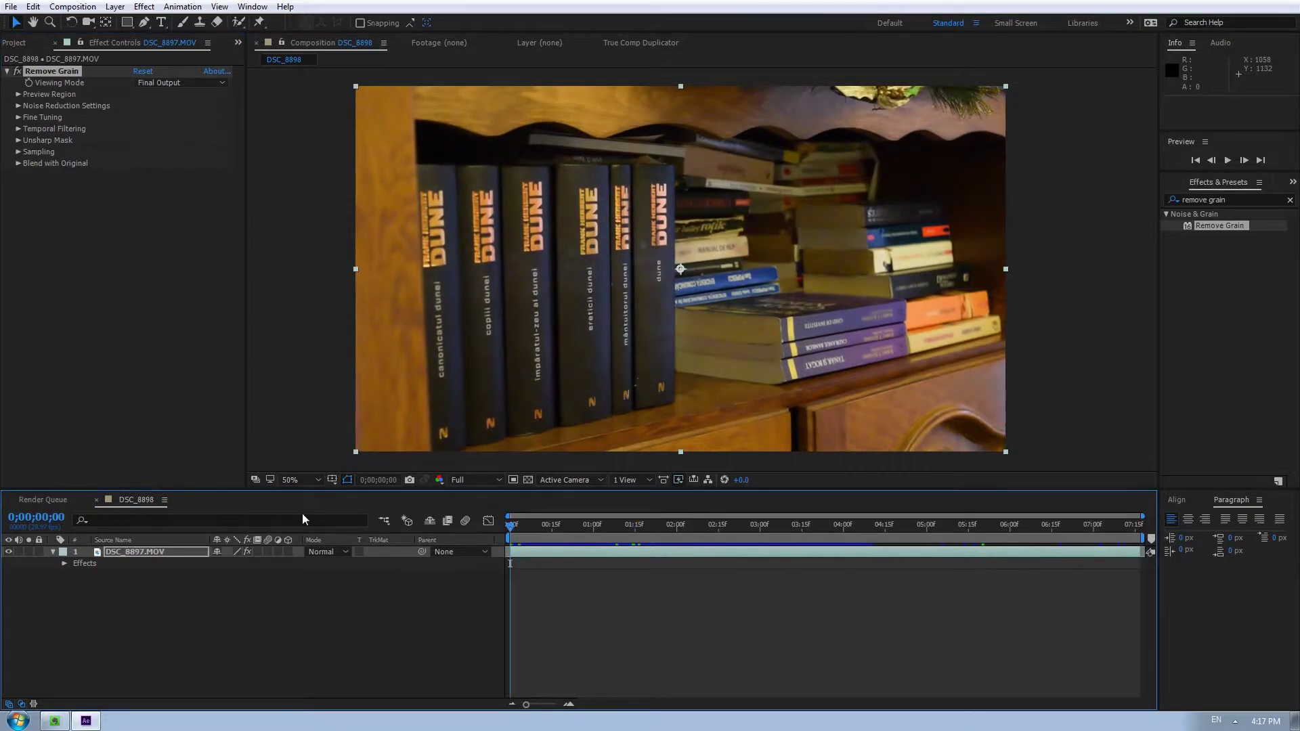
{"action": "key", "text": "space"}
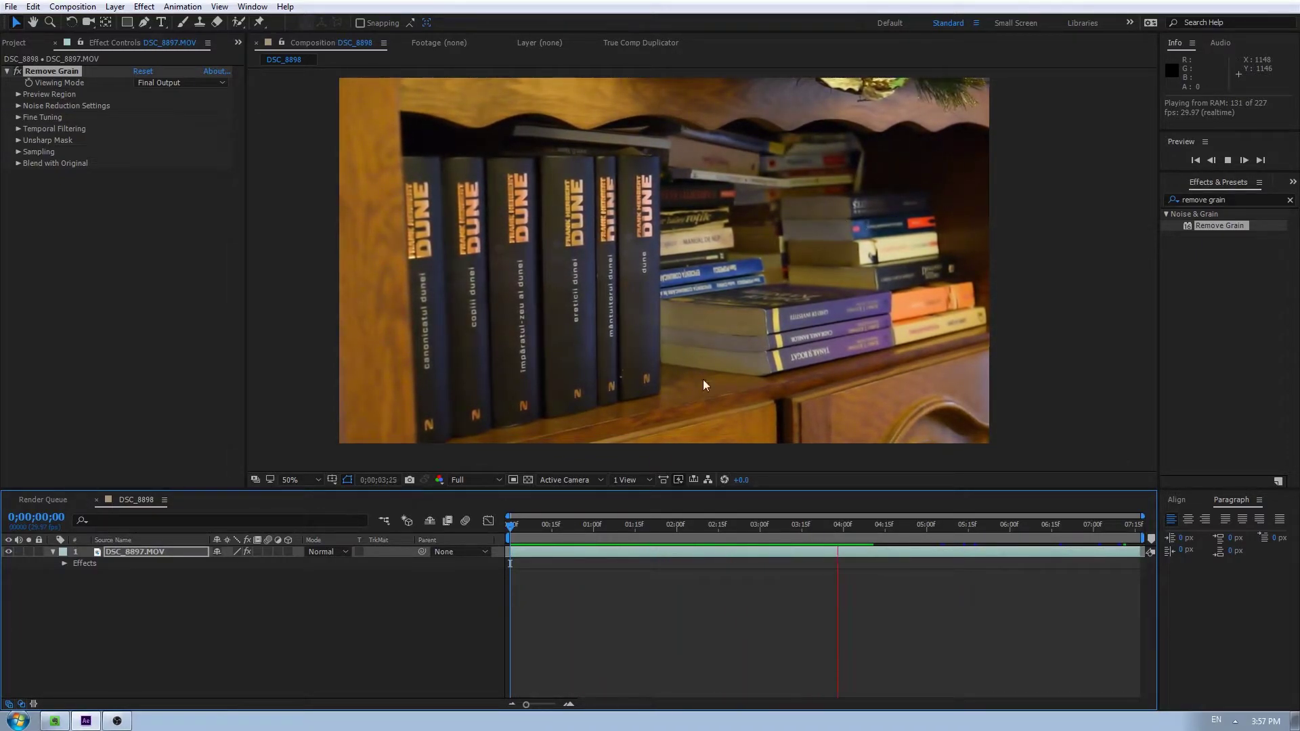
{"action": "key", "text": "space"}
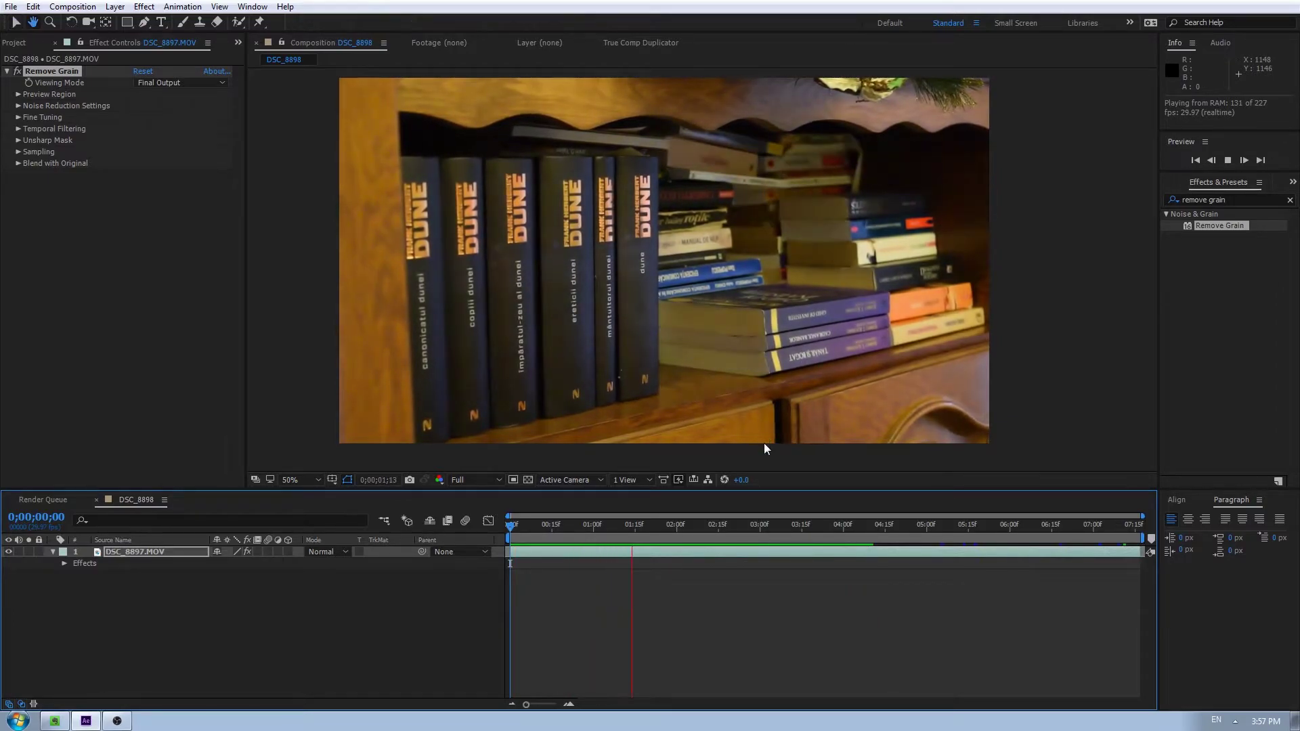
{"action": "left_click", "coordinate": [19, 129]}
{"action": "left_click", "coordinate": [138, 141]}
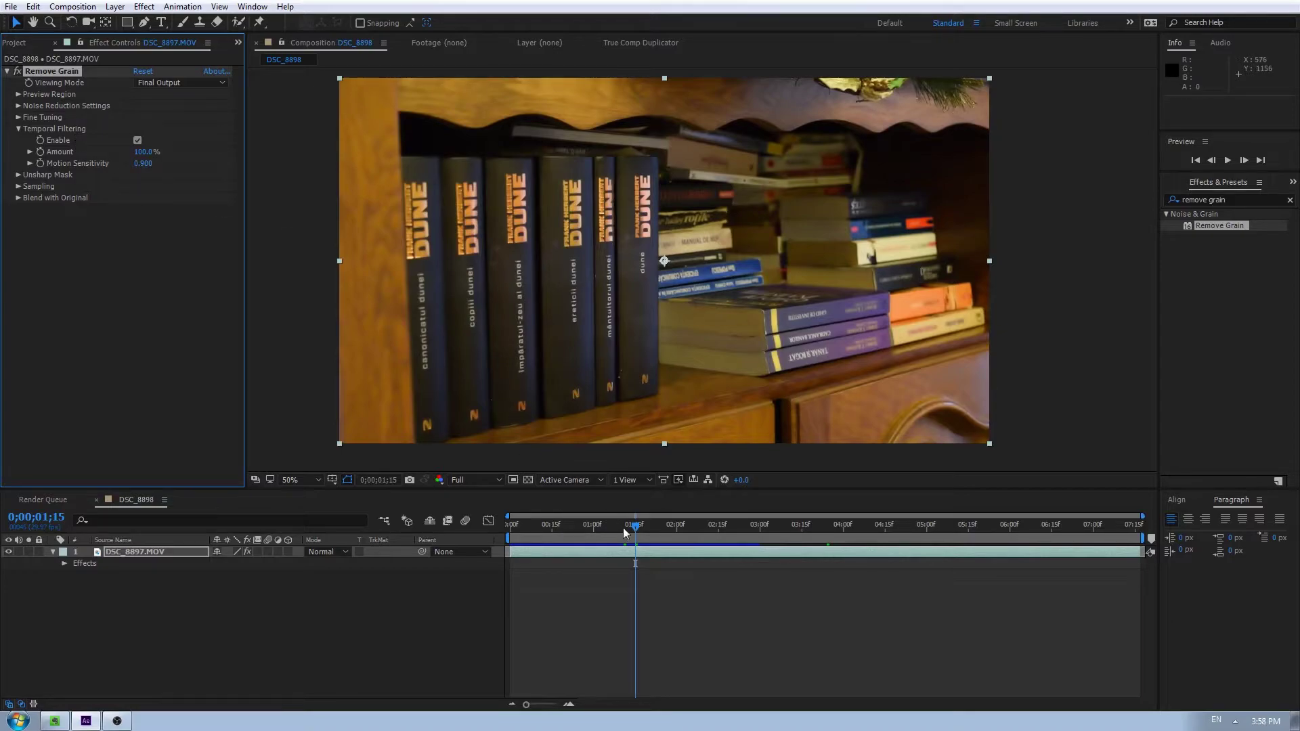
Replay the temporally filtered clip from the first frame, stopping near 0;00;01;28.
{"action": "left_click_drag", "start_coordinate": [626, 531], "coordinate": [253, 519]}
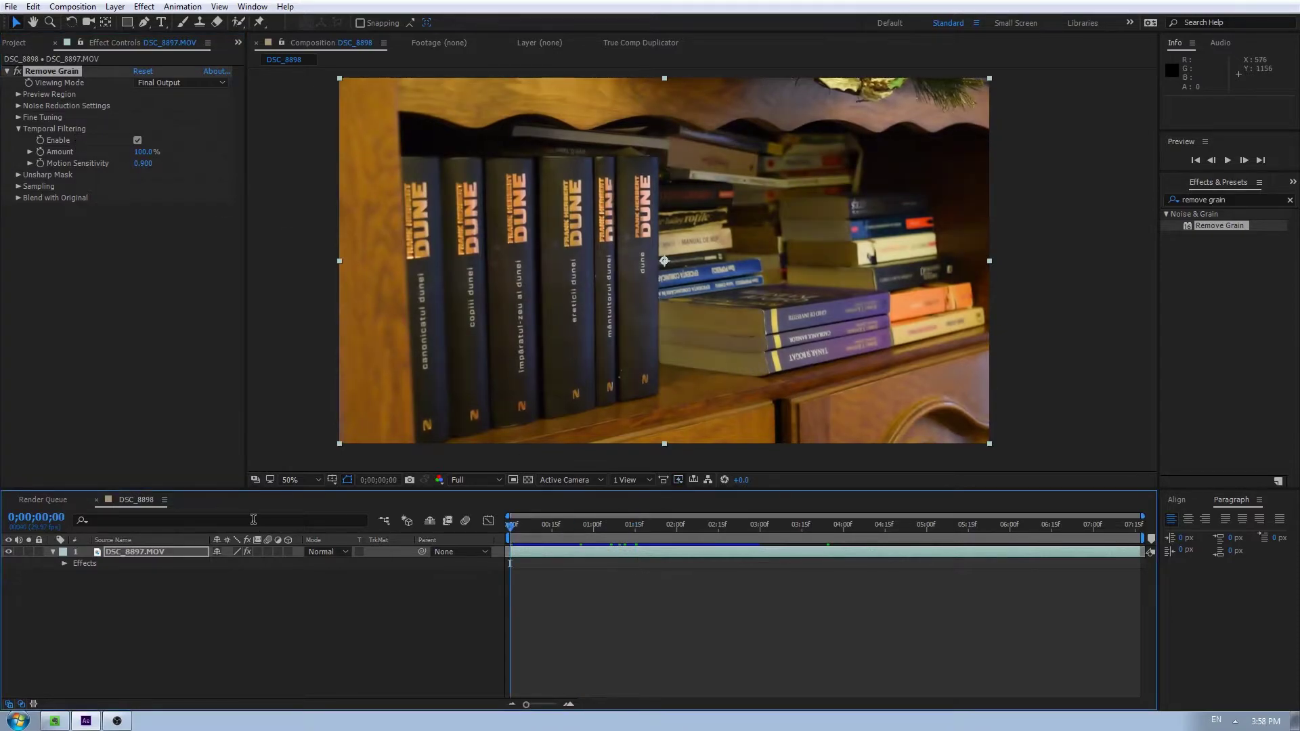
{"action": "key", "text": "space"}
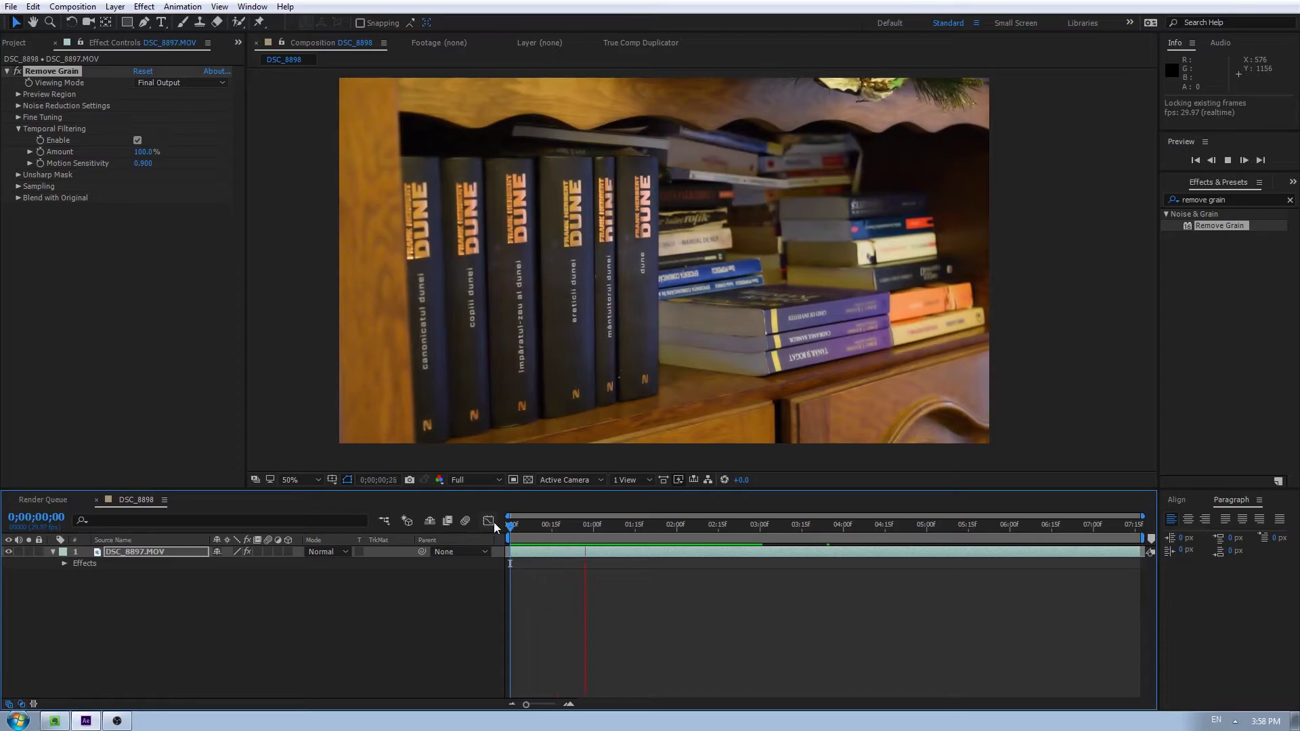
{"action": "key", "text": "space"}
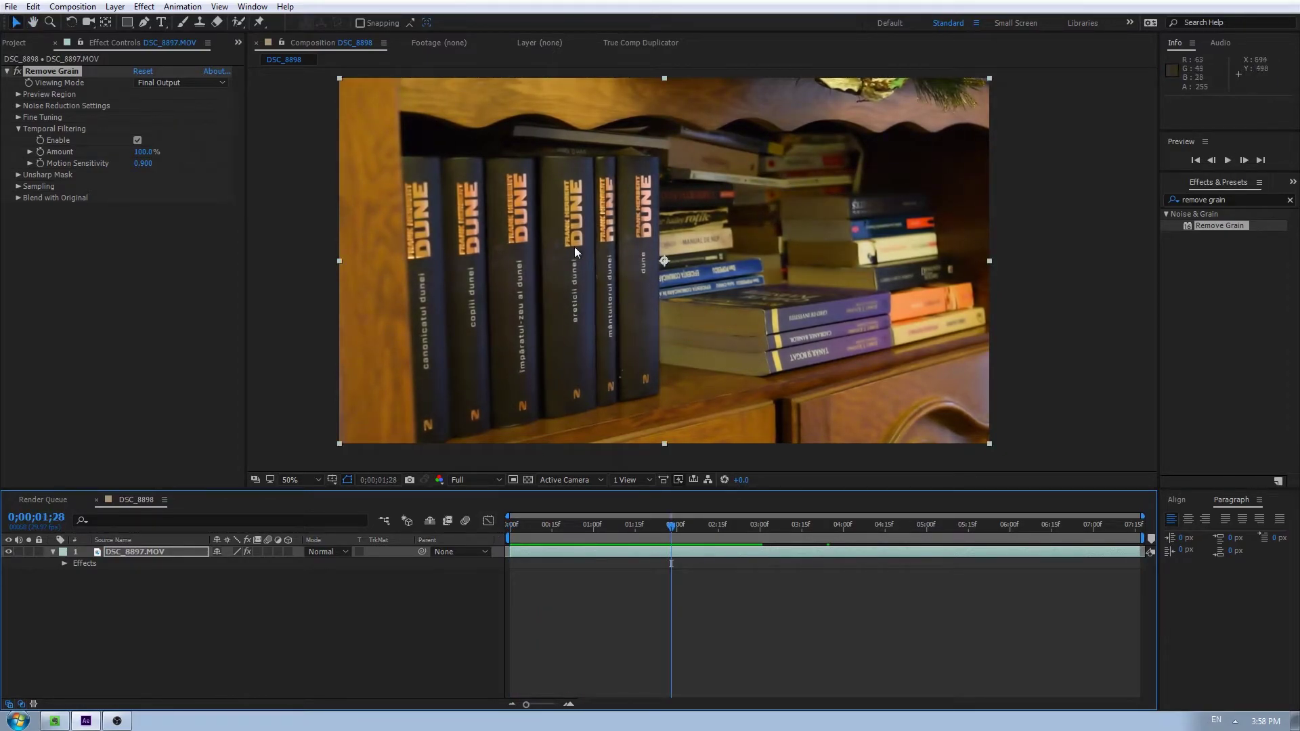
Set Noise Reduction to 1.000, reveal the Red, Green and Blue channel values, and view only red.
{"action": "left_click", "coordinate": [19, 106]}
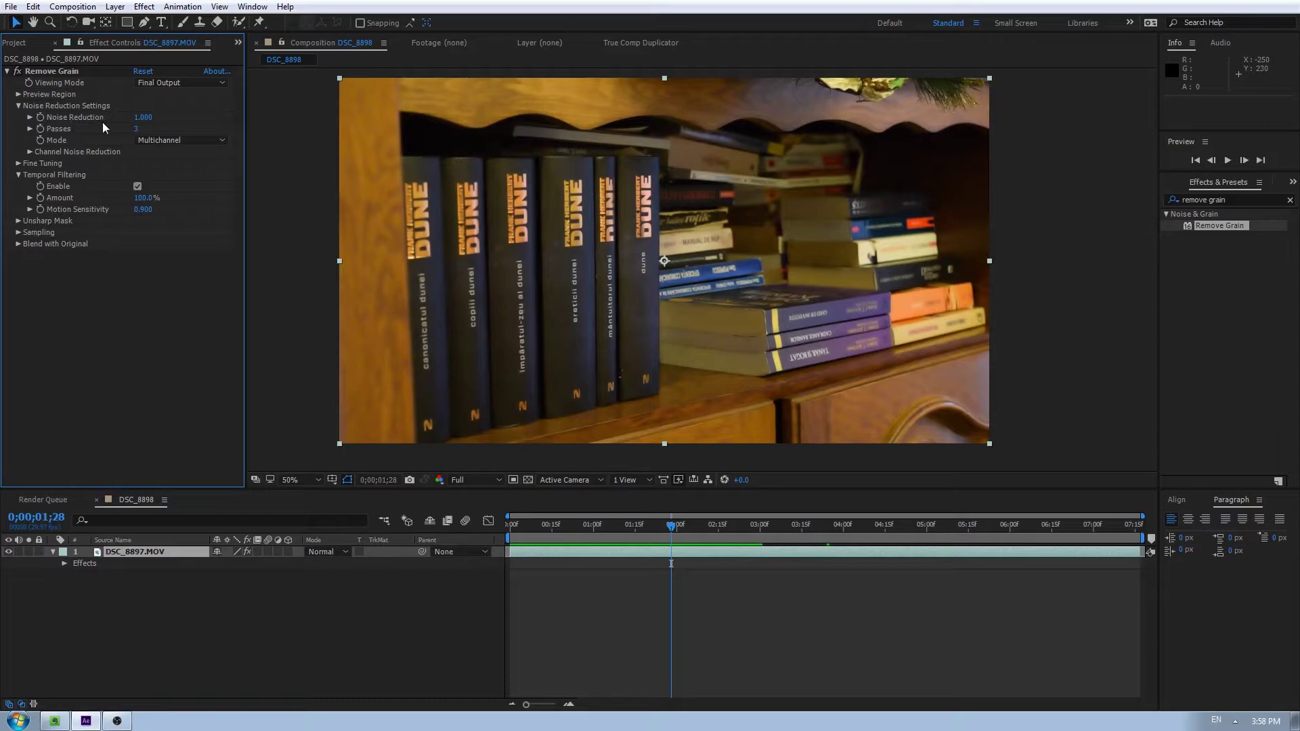
{"action": "left_click_drag", "start_coordinate": [142, 120], "coordinate": [144, 121]}
{"action": "left_click", "coordinate": [29, 152]}
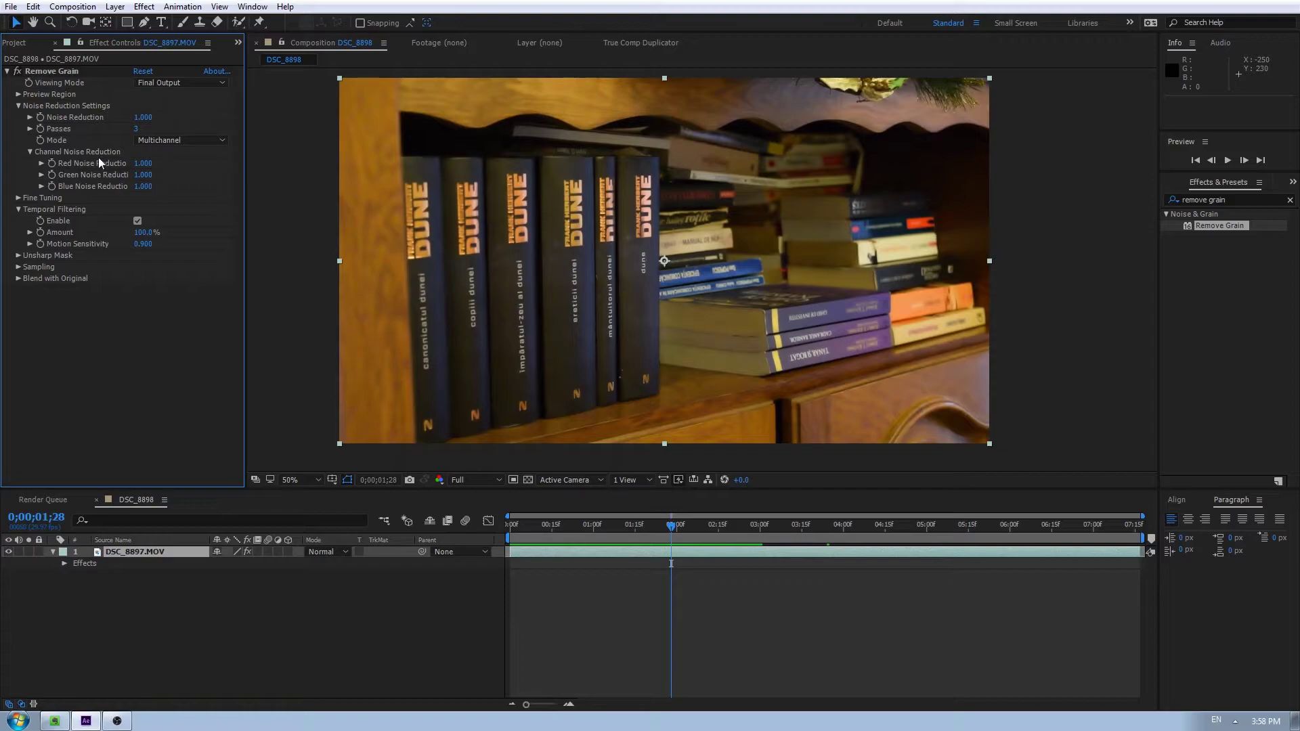
{"action": "key", "text": "alt+1"}
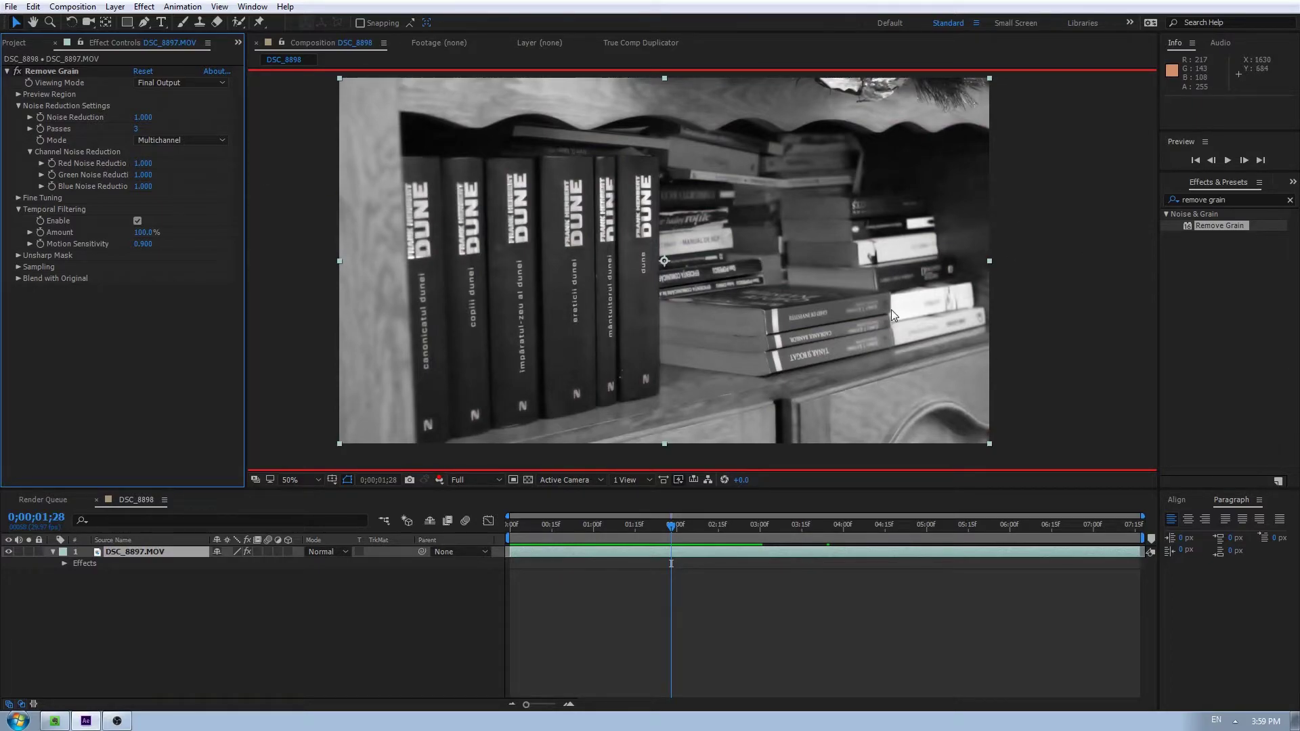
Inspect the green channel, raise Blue Noise Reduction to 1.380, then return to full colour.
{"action": "key", "text": "alt+2"}
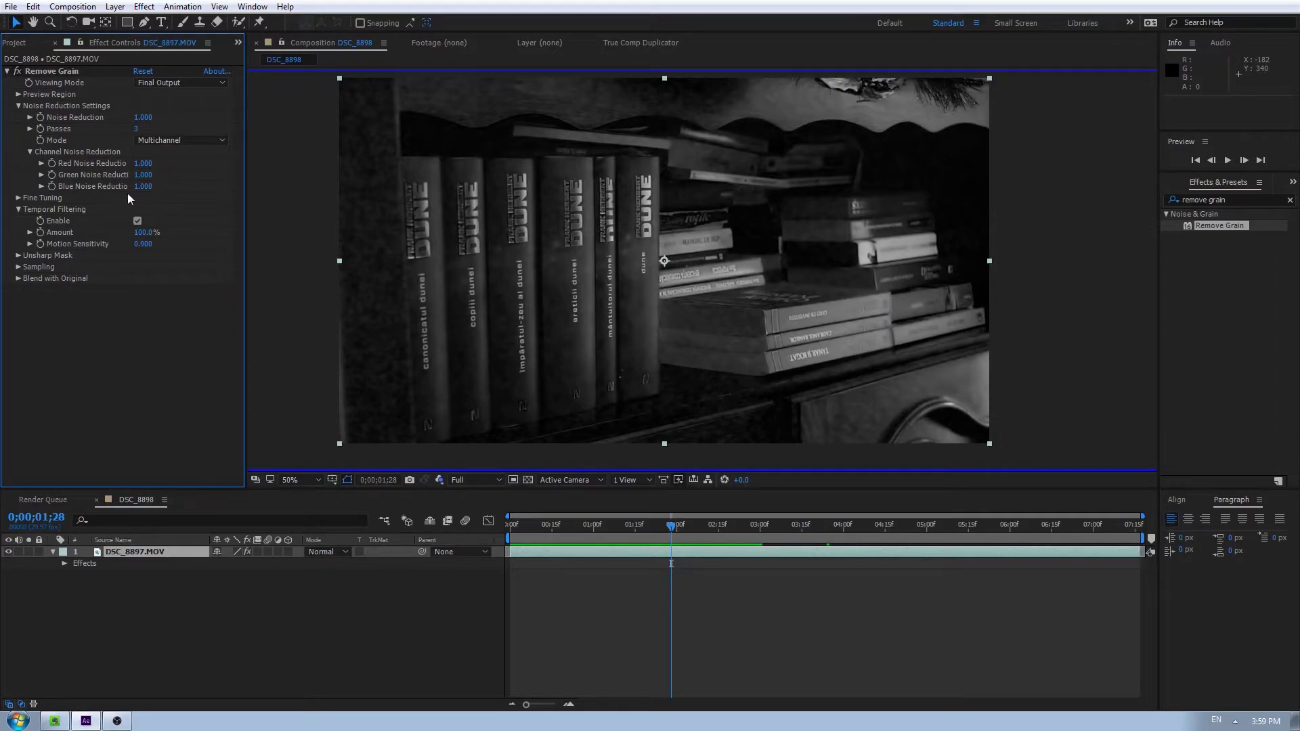
{"action": "left_click_drag", "start_coordinate": [140, 193], "coordinate": [164, 189]}
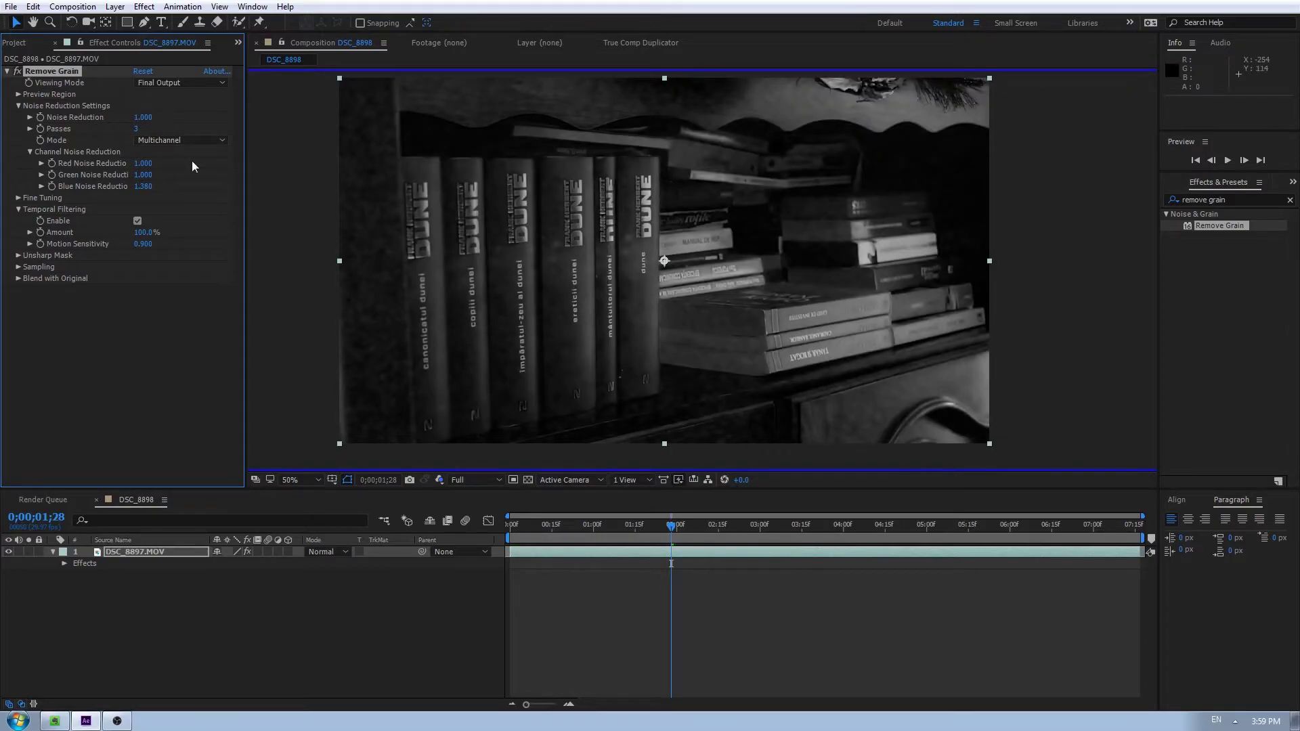
{"action": "key", "text": "alt+3"}
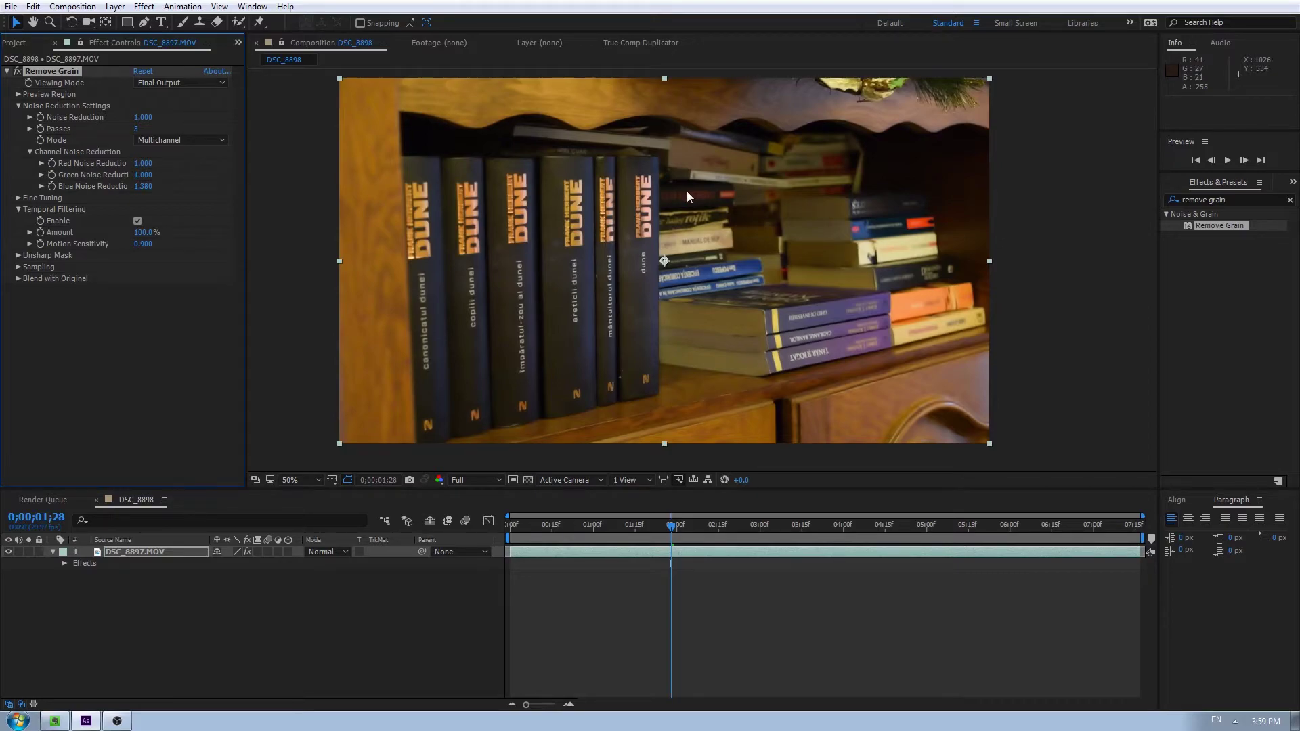
Raise Fine Tuning Texture from 0.100 to 0.490.
{"action": "left_click", "coordinate": [18, 199]}
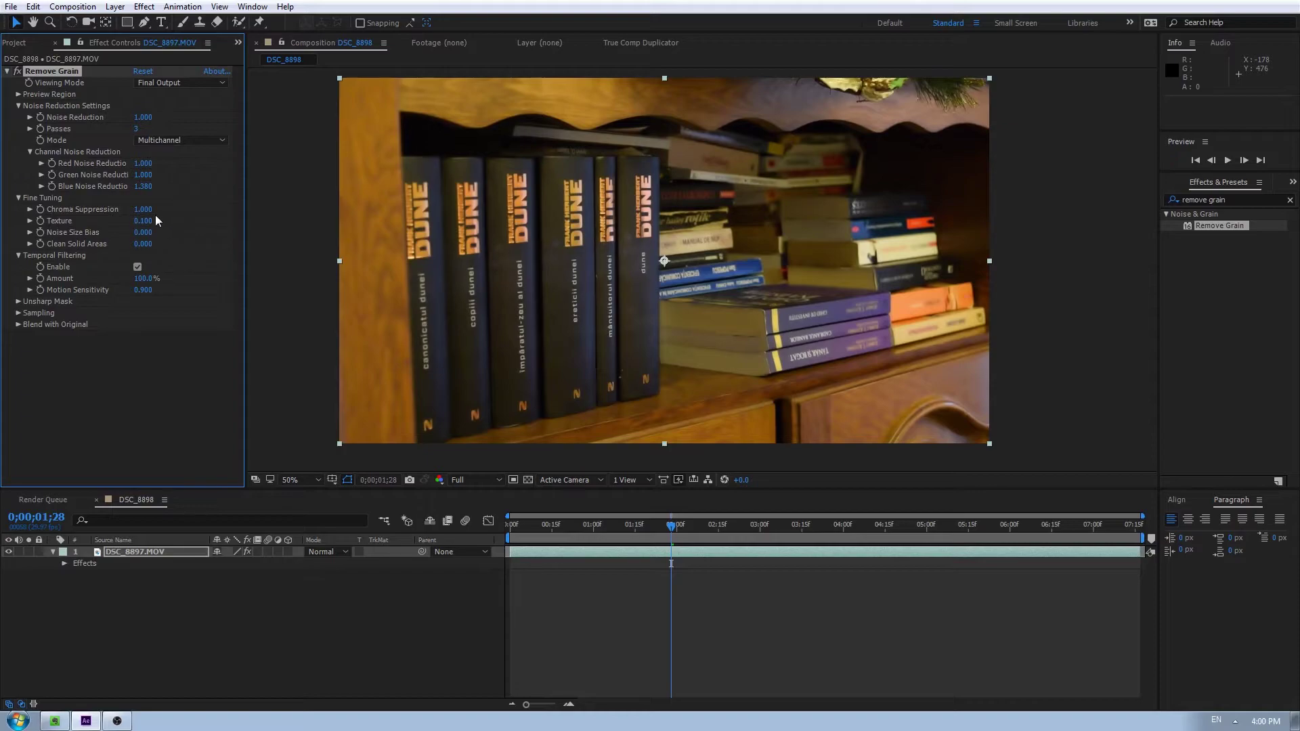
{"action": "left_click_drag", "start_coordinate": [143, 221], "coordinate": [170, 221]}
Switch Remove Grain to Preview viewing mode and place the preview region over the book spines.
{"action": "scroll", "coordinate": [647, 304], "scroll_direction": "up", "scroll_amount": 1}
{"action": "scroll", "coordinate": [624, 320], "scroll_direction": "up", "scroll_amount": 1}
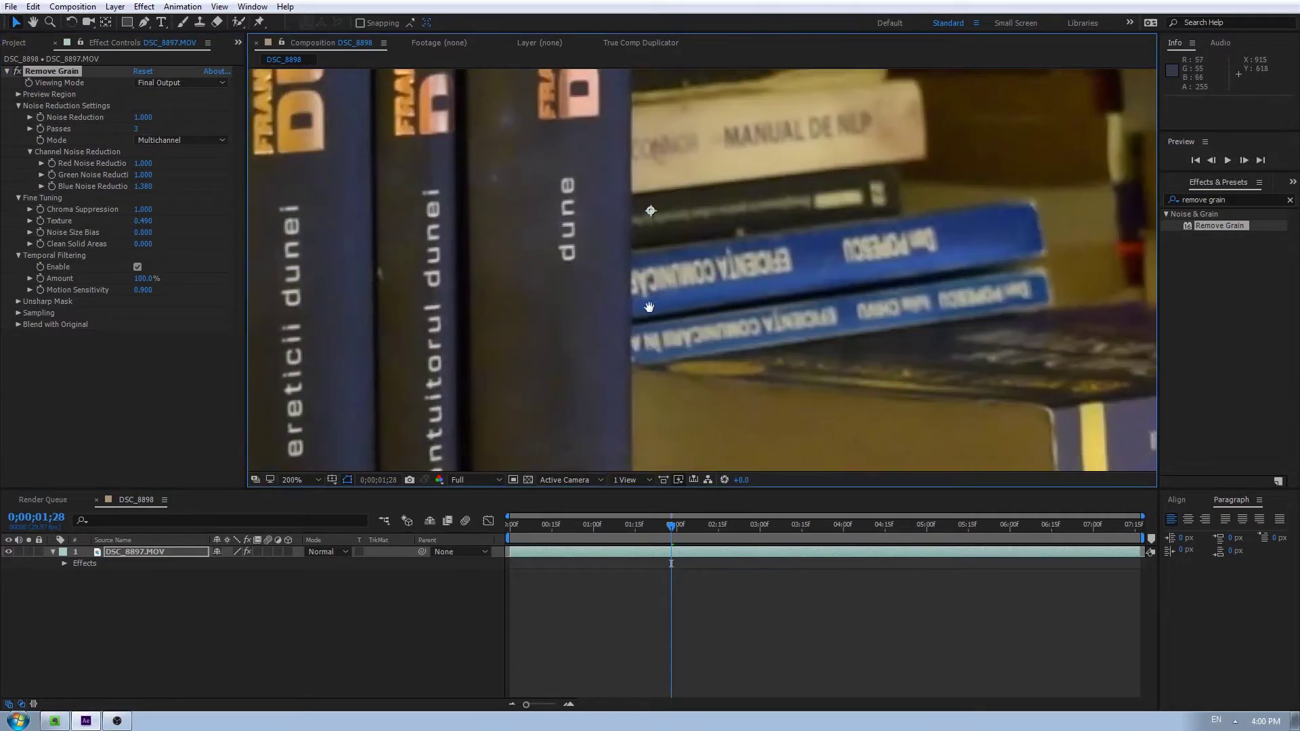
{"action": "left_click_drag", "start_coordinate": [649, 307], "coordinate": [794, 272]}
{"action": "left_click", "coordinate": [169, 83]}
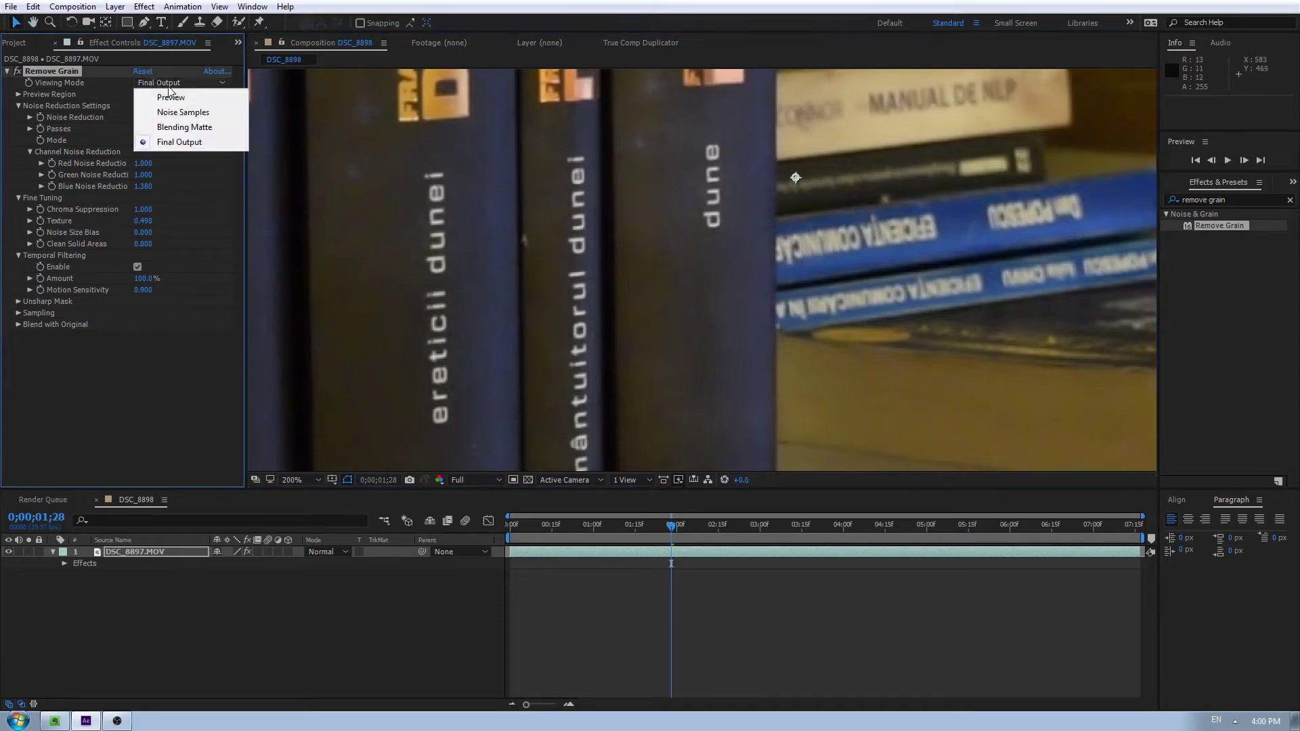
{"action": "left_click", "coordinate": [171, 97]}
{"action": "left_click", "coordinate": [796, 179]}
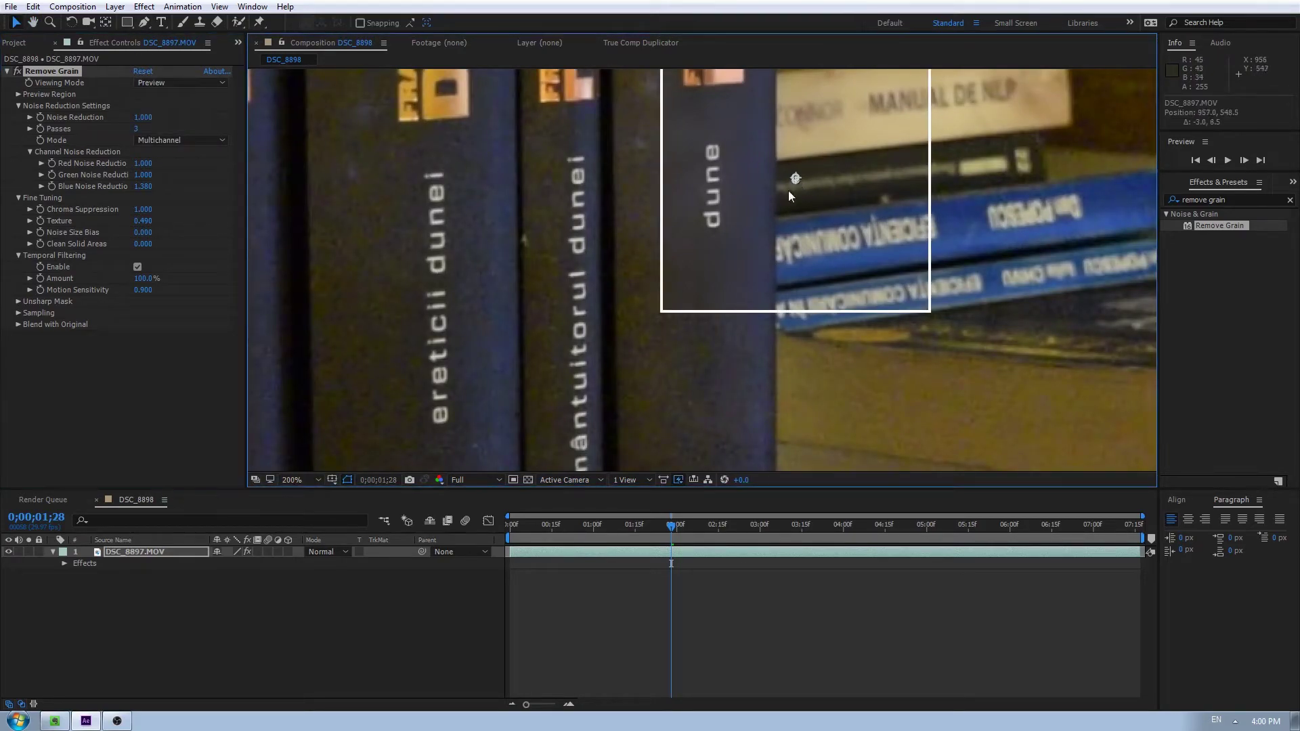
{"action": "left_click_drag", "start_coordinate": [789, 196], "coordinate": [629, 303]}
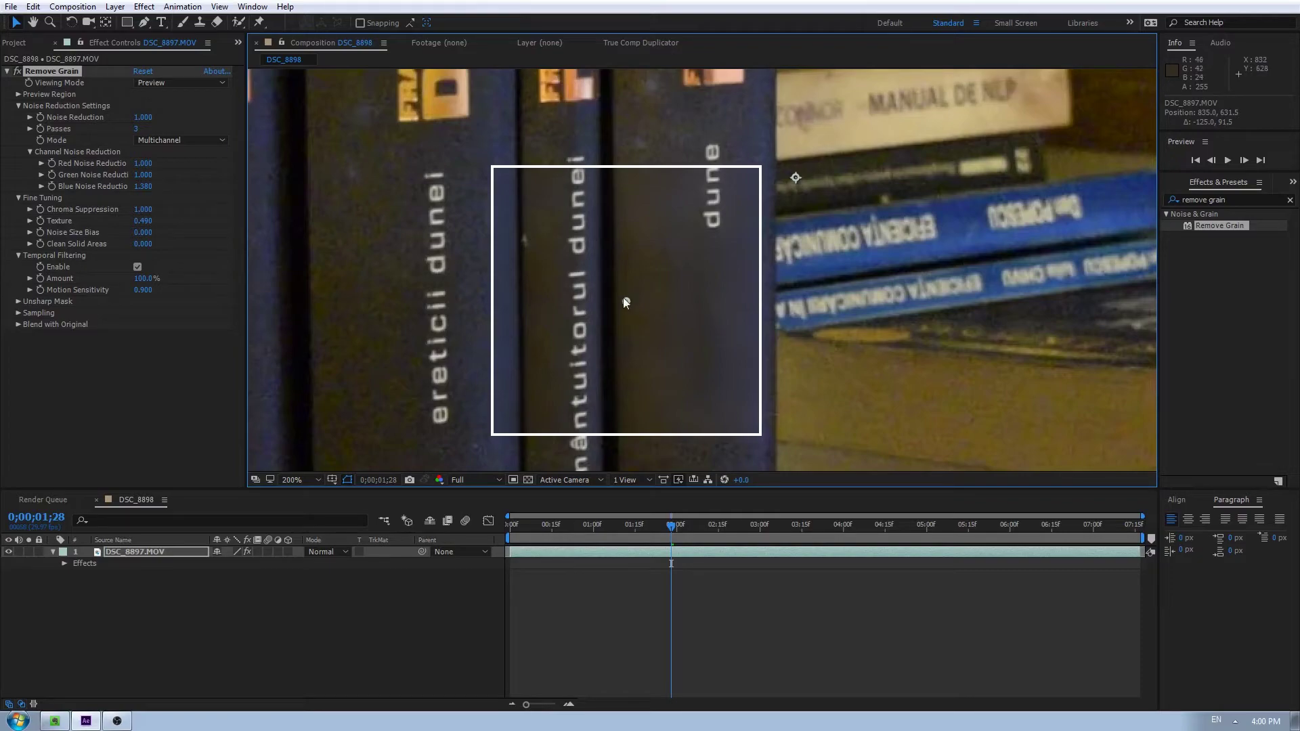
Preview the denoised clip from its first frame, stopping at 0;00;01;23.
{"action": "left_click", "coordinate": [628, 529]}
{"action": "key", "text": "Home"}
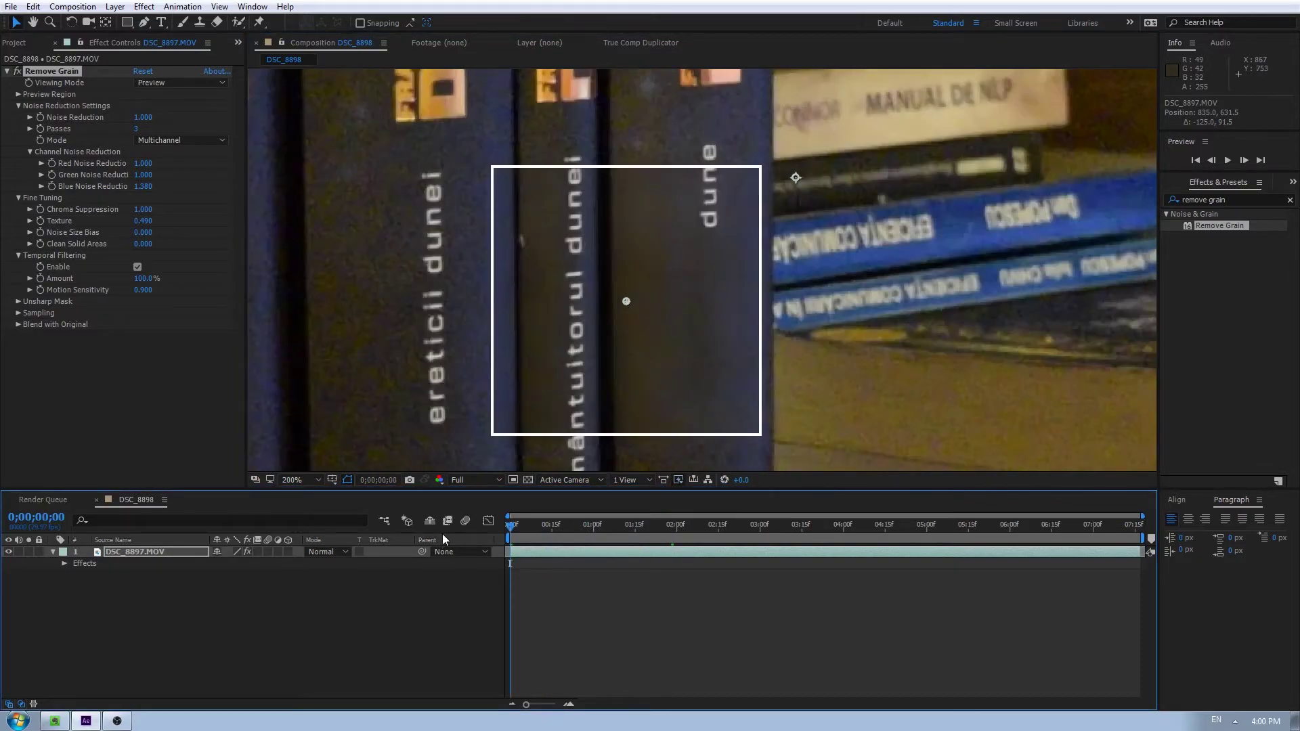
{"action": "key", "text": "space"}
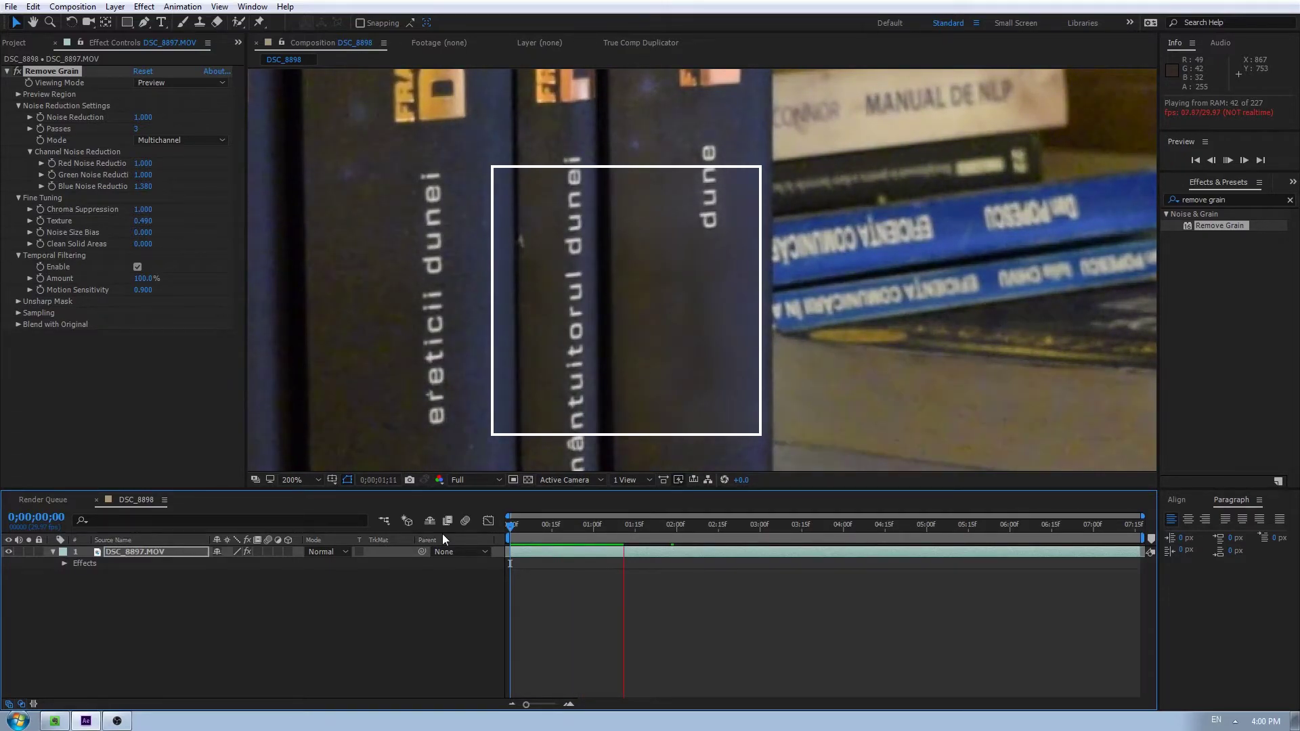
{"action": "key", "text": "space"}
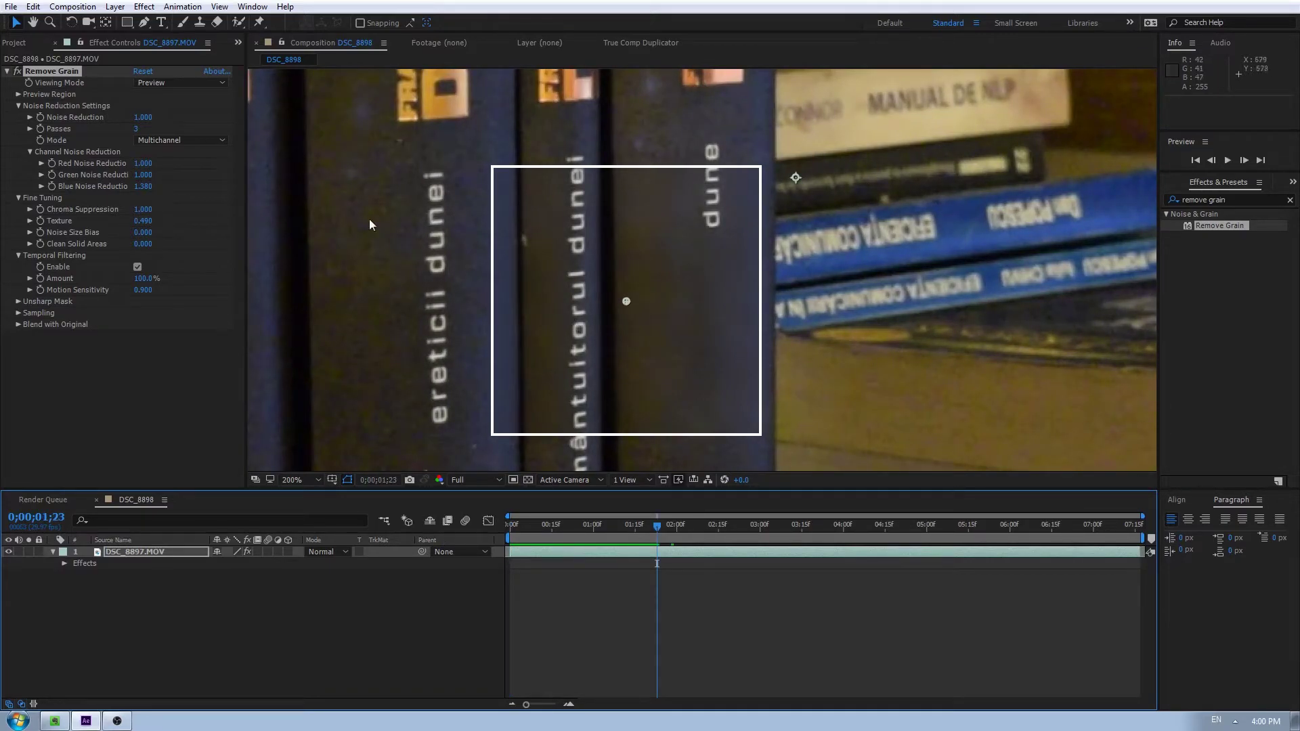
Set the Unsharp Mask amount to 0.700, first entering 0.5 then nudging it up.
{"action": "left_click", "coordinate": [19, 301]}
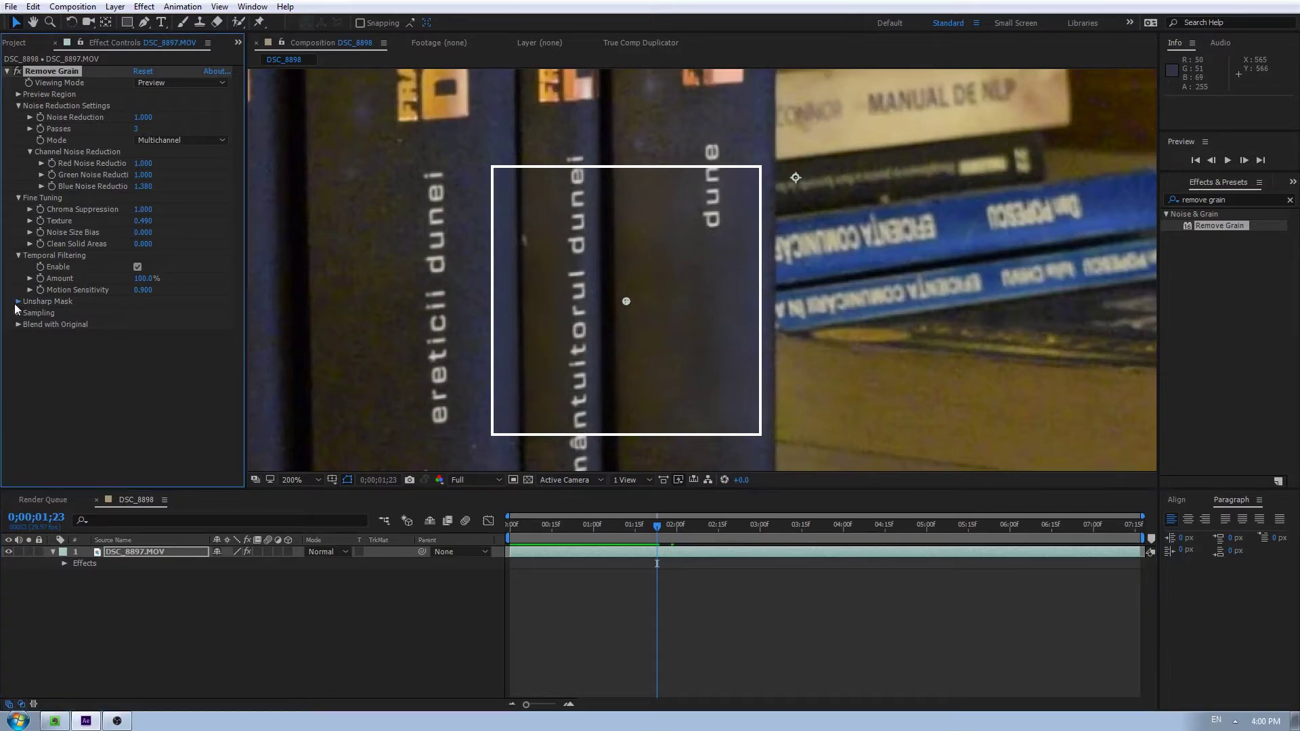
{"action": "left_click_drag", "start_coordinate": [143, 313], "coordinate": [824, 307]}
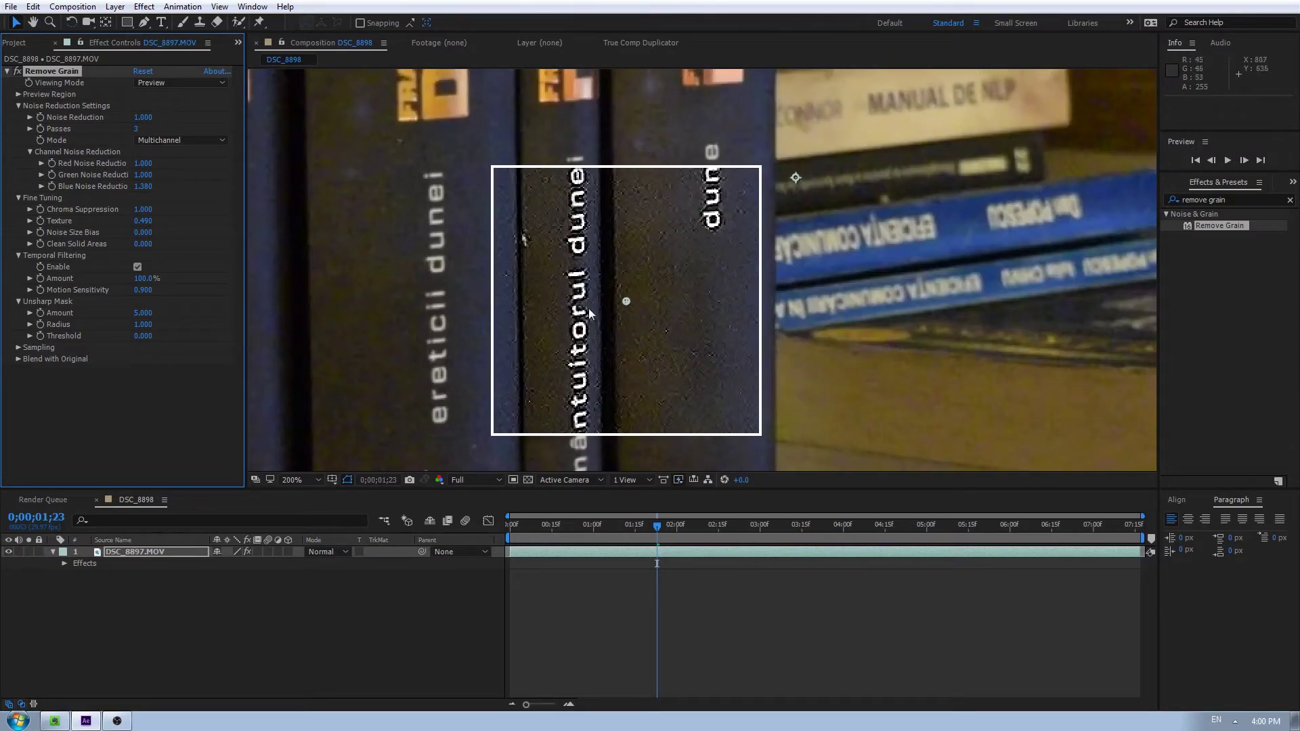
{"action": "left_click", "coordinate": [143, 313]}
{"action": "type", "text": "3.7"}
{"action": "key", "text": "Return"}
{"action": "type", "text": "0.5"}
{"action": "key", "text": "Return"}
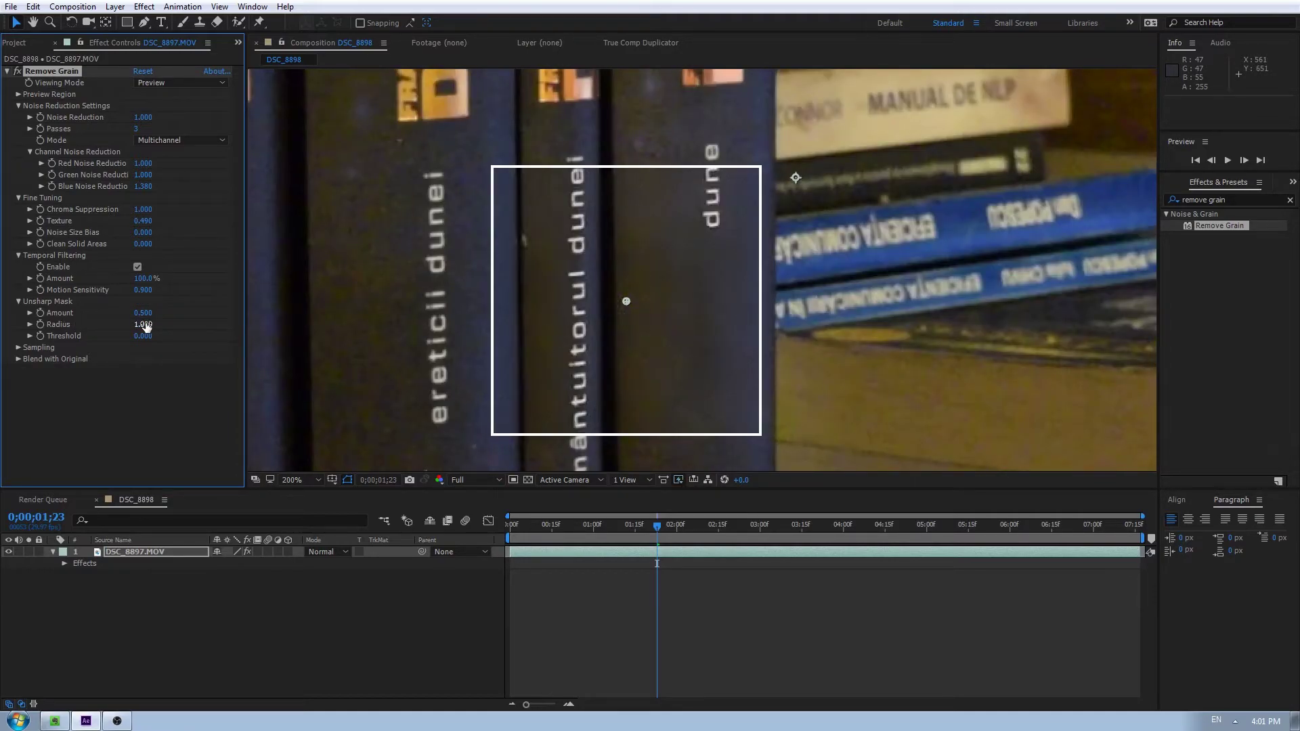
{"action": "left_click_drag", "start_coordinate": [142, 315], "coordinate": [153, 324]}
Zoom the viewer out to 50% and switch Viewing Mode to Noise Samples.
{"action": "key", "text": "comma"}
{"action": "key", "text": "comma"}
{"action": "key", "text": "comma"}
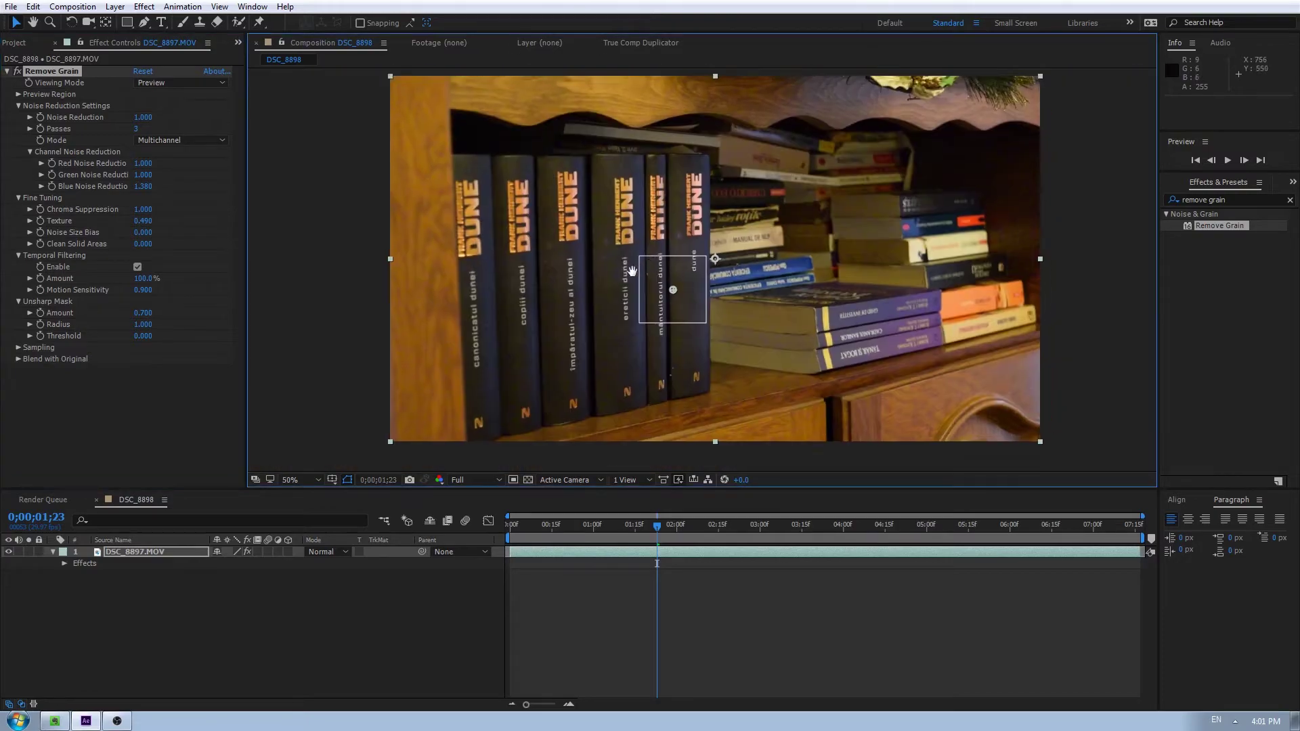
{"action": "left_click", "coordinate": [157, 83]}
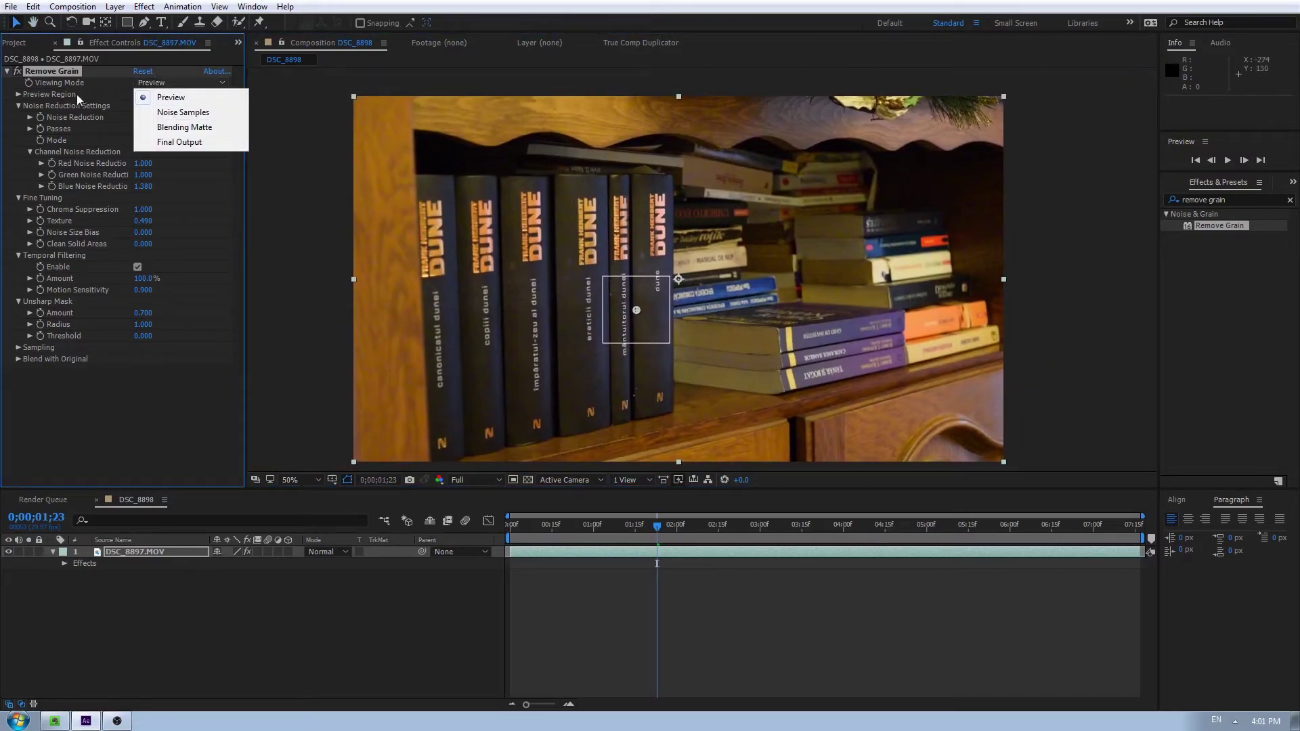
{"action": "left_click", "coordinate": [187, 114]}
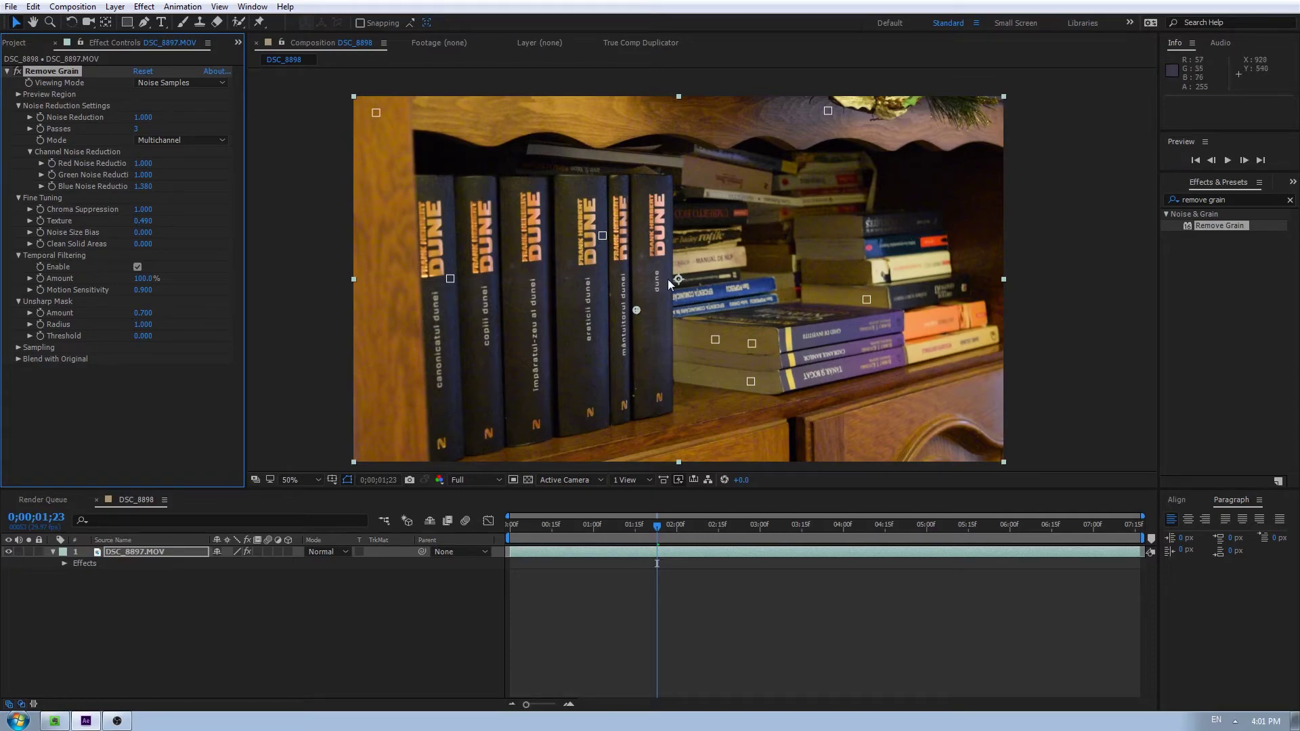
Under Remove Grain's Sampling, set Sample Selection to Manual.
{"action": "left_click", "coordinate": [18, 347]}
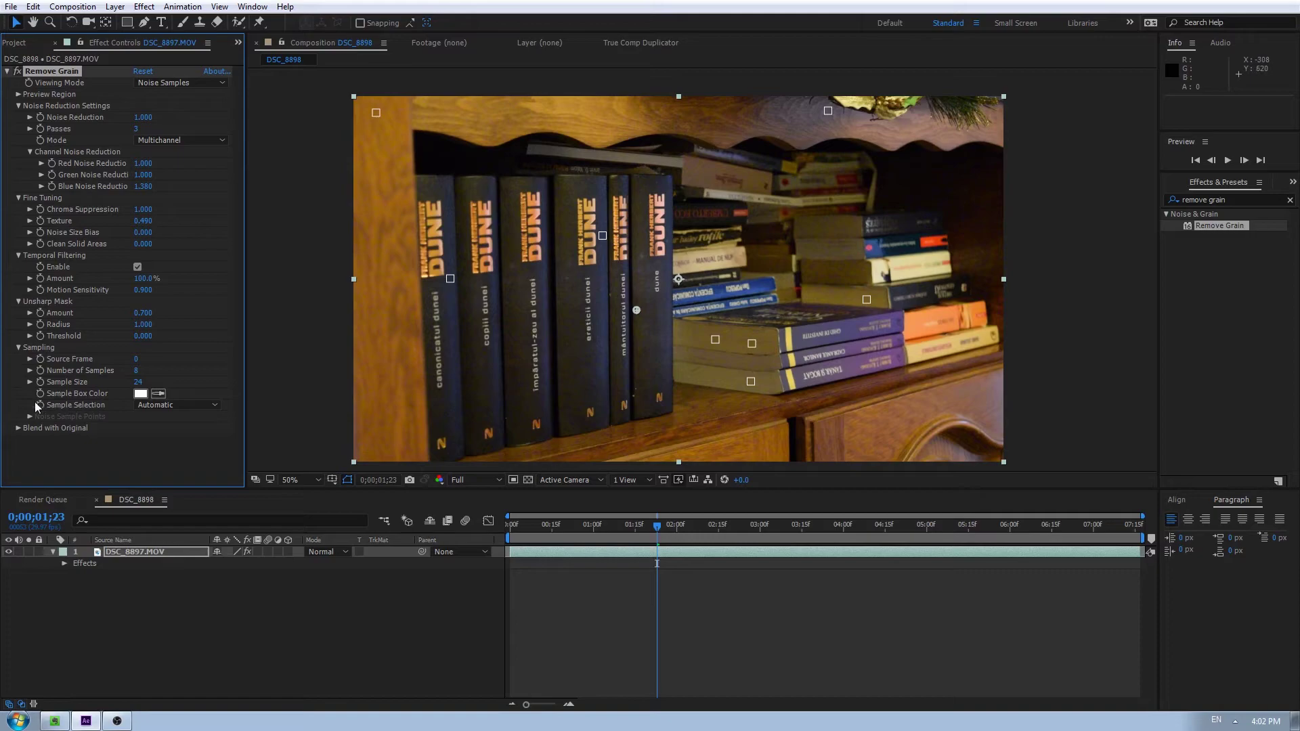
{"action": "left_click", "coordinate": [191, 405]}
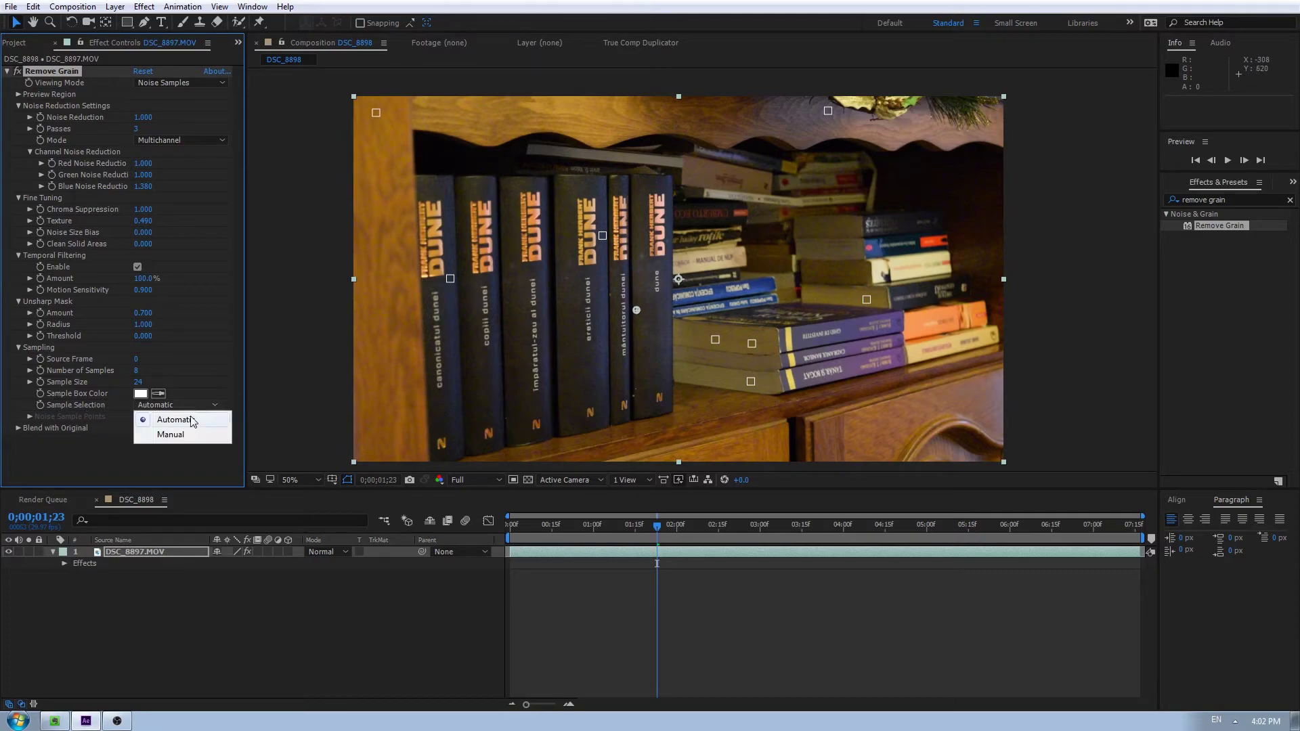
{"action": "left_click", "coordinate": [180, 435]}
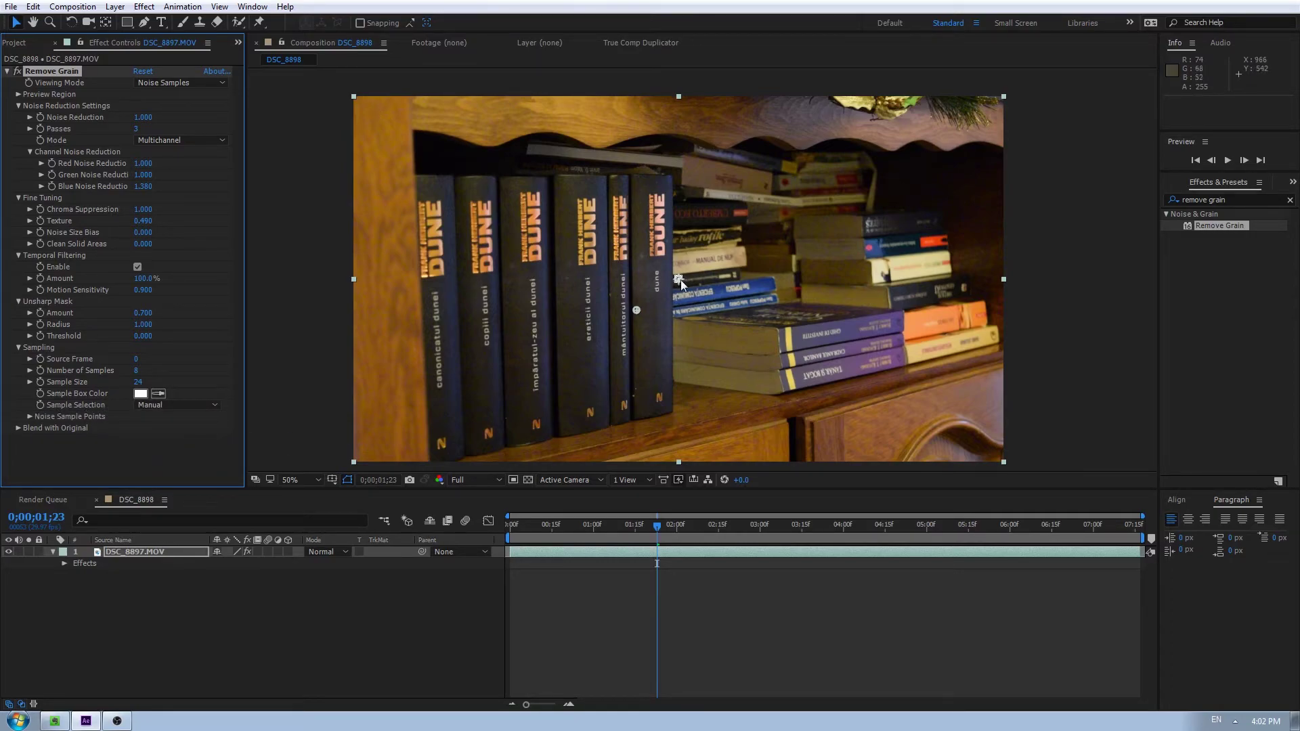
Drag eight noise sample points onto flat areas: Dune spines, book stacks, dark corner, wooden shelf and side.
{"action": "left_click_drag", "start_coordinate": [680, 279], "coordinate": [589, 377]}
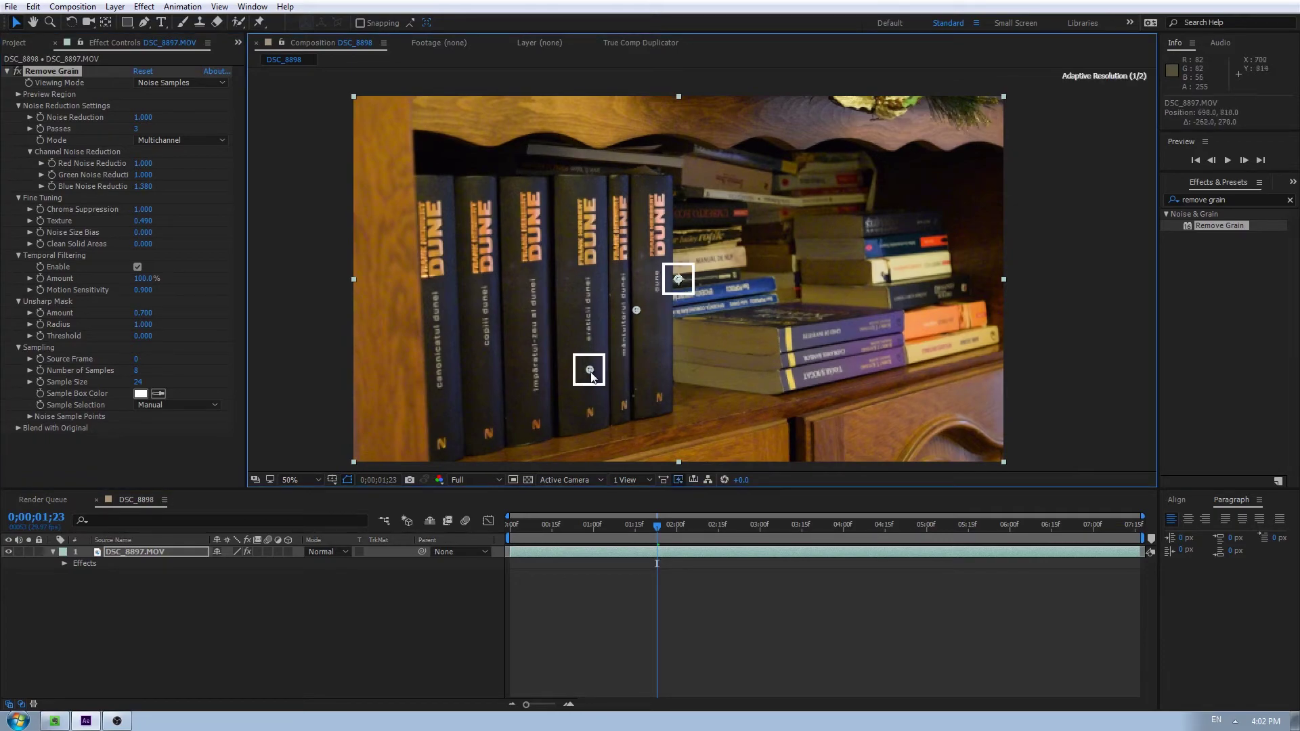
{"action": "left_click_drag", "start_coordinate": [679, 279], "coordinate": [530, 408]}
{"action": "left_click_drag", "start_coordinate": [679, 279], "coordinate": [965, 189]}
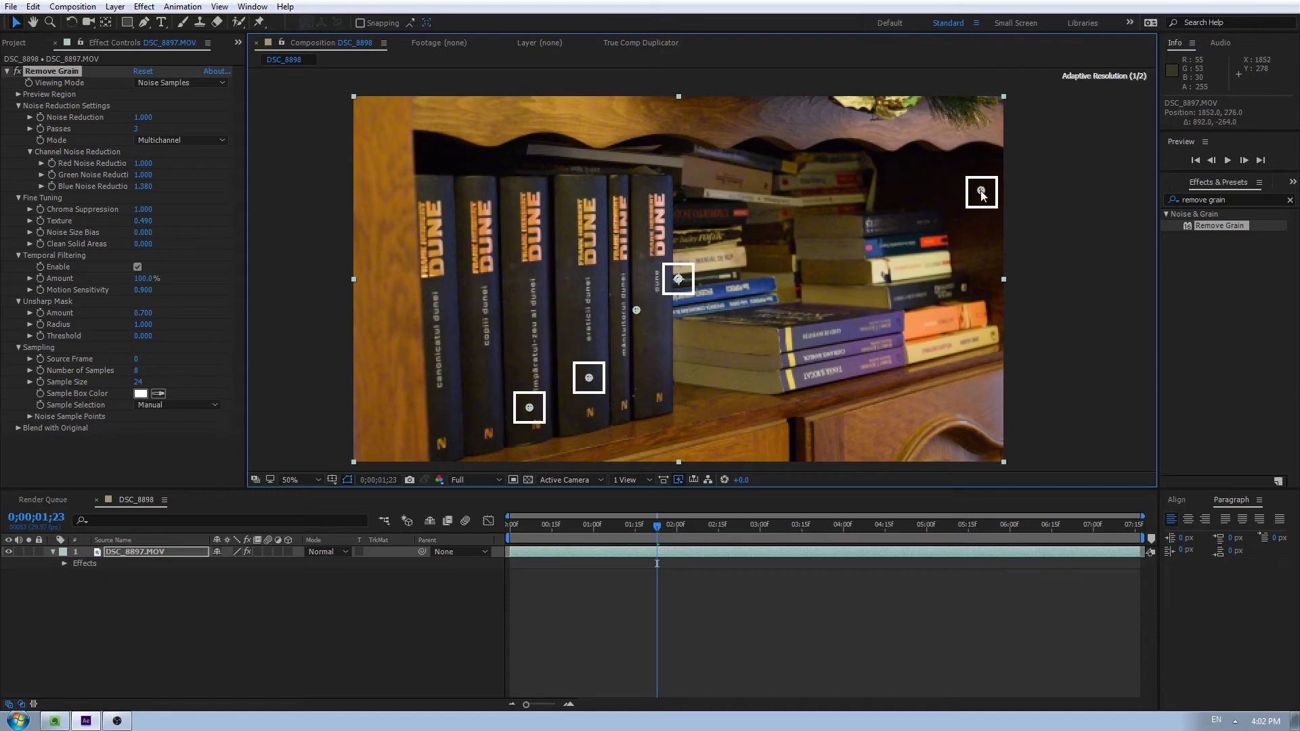
{"action": "left_click_drag", "start_coordinate": [678, 279], "coordinate": [725, 341]}
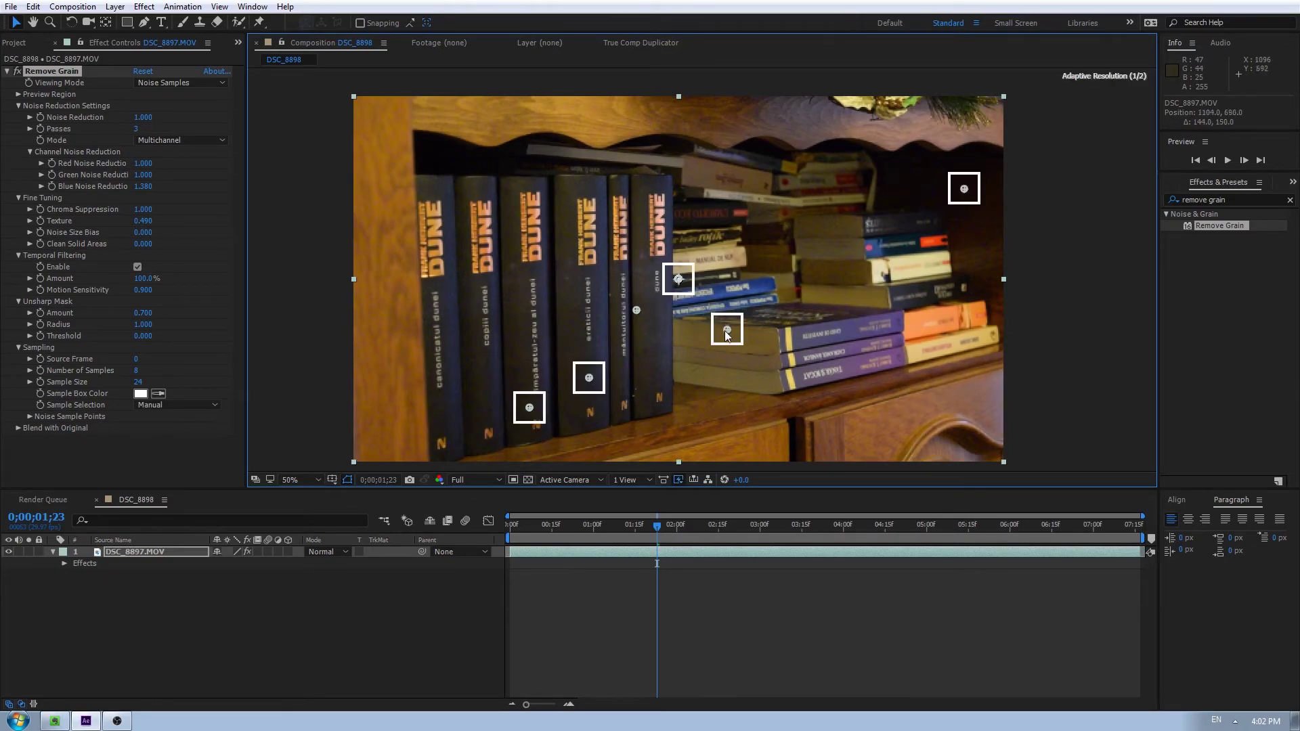
{"action": "left_click_drag", "start_coordinate": [679, 279], "coordinate": [831, 247]}
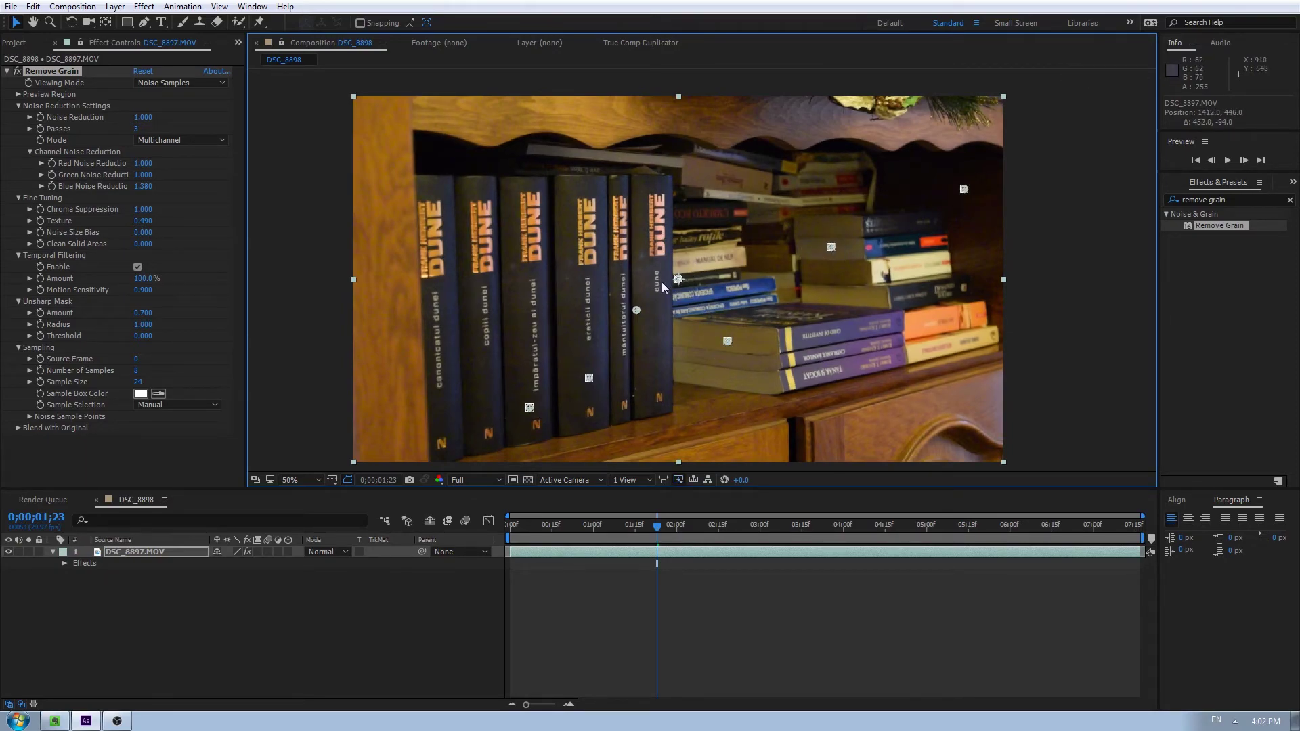
{"action": "left_click_drag", "start_coordinate": [679, 279], "coordinate": [441, 186]}
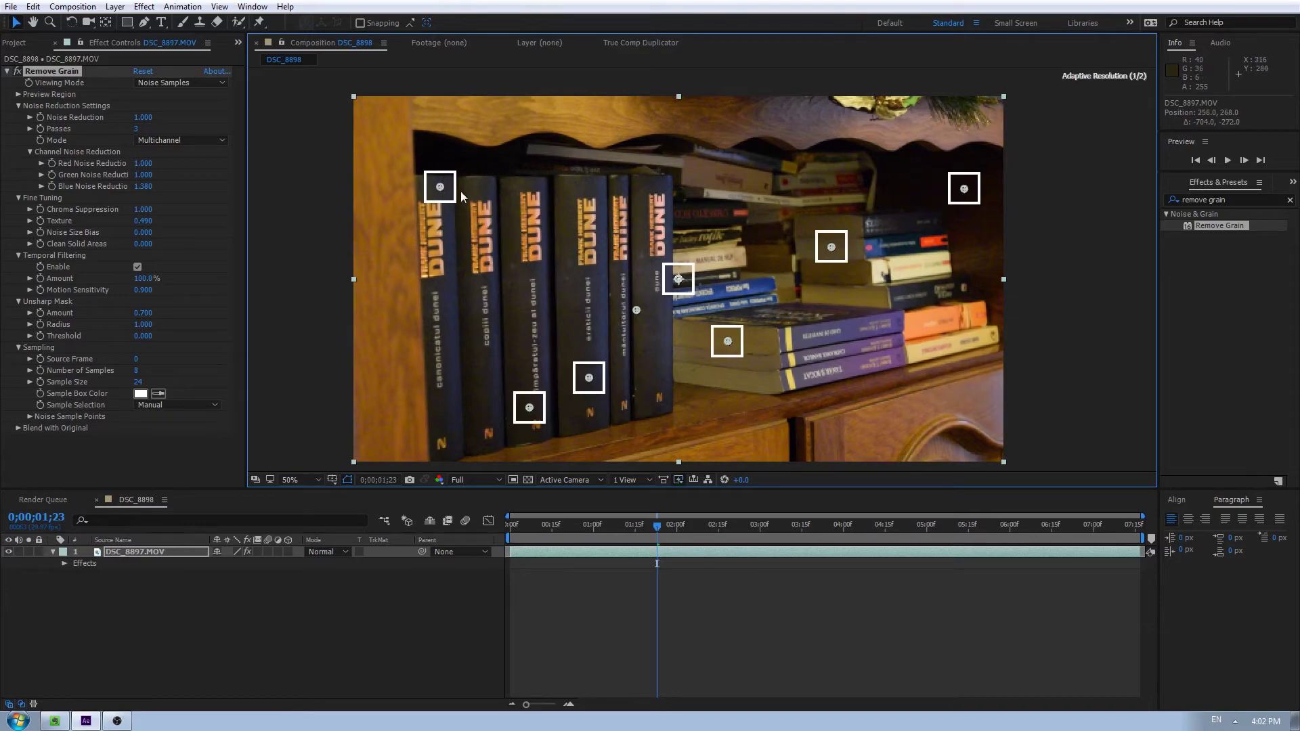
{"action": "left_click_drag", "start_coordinate": [677, 279], "coordinate": [709, 118]}
{"action": "left_click_drag", "start_coordinate": [679, 279], "coordinate": [392, 313]}
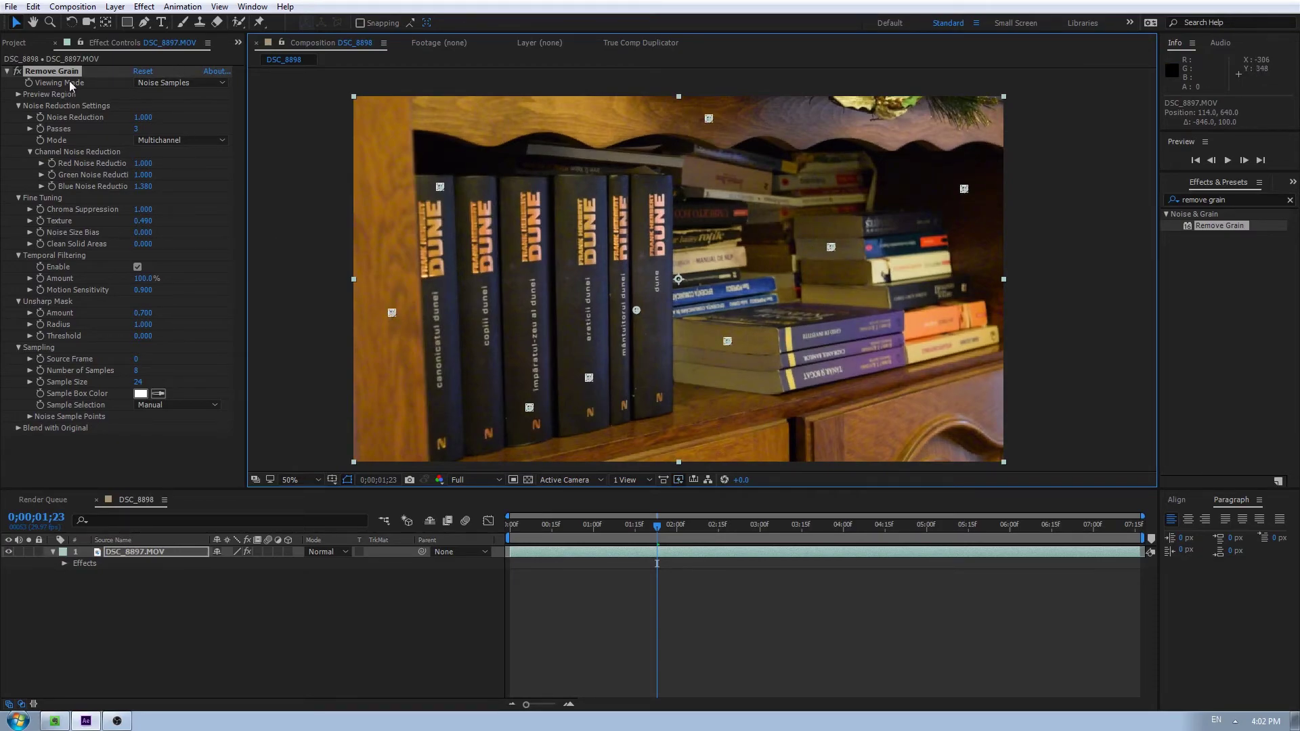
Set Viewing Mode to Final Output and RAM-preview the denoised clip from the start.
{"action": "left_click", "coordinate": [176, 82]}
{"action": "left_click", "coordinate": [178, 140]}
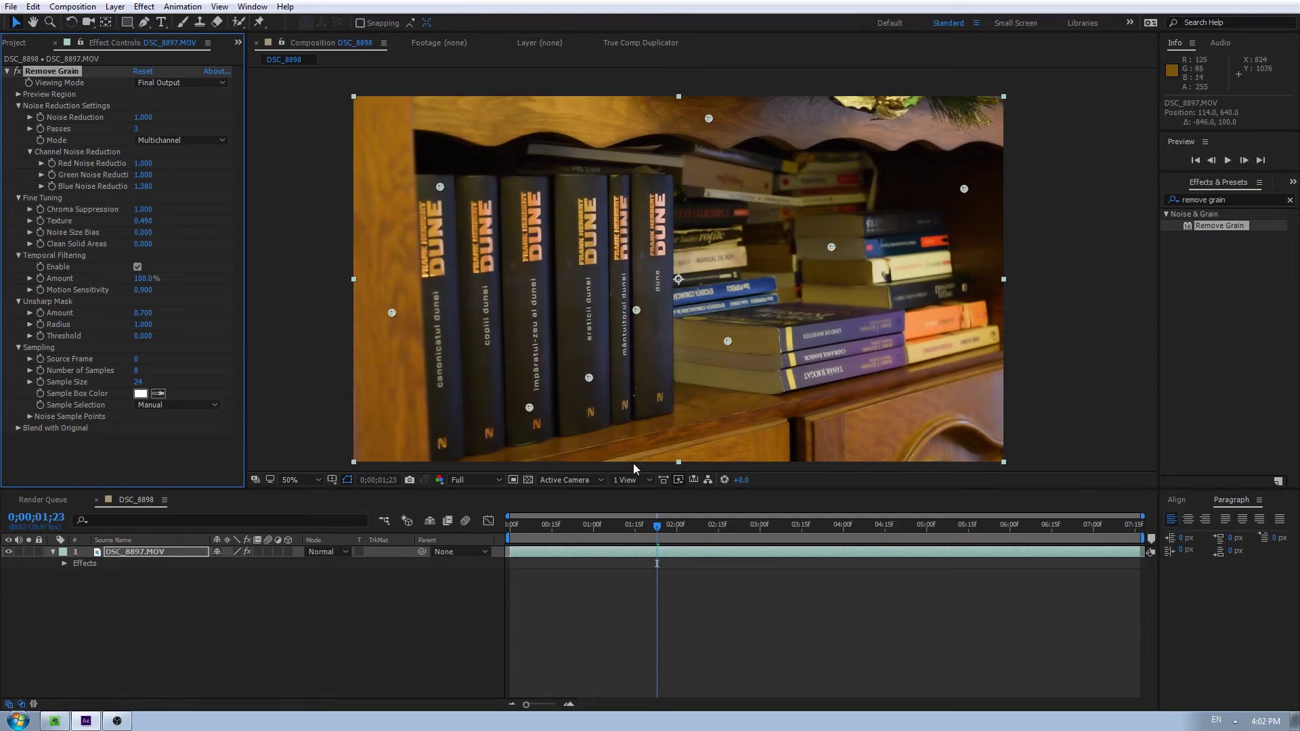
{"action": "left_click_drag", "start_coordinate": [652, 528], "coordinate": [381, 535]}
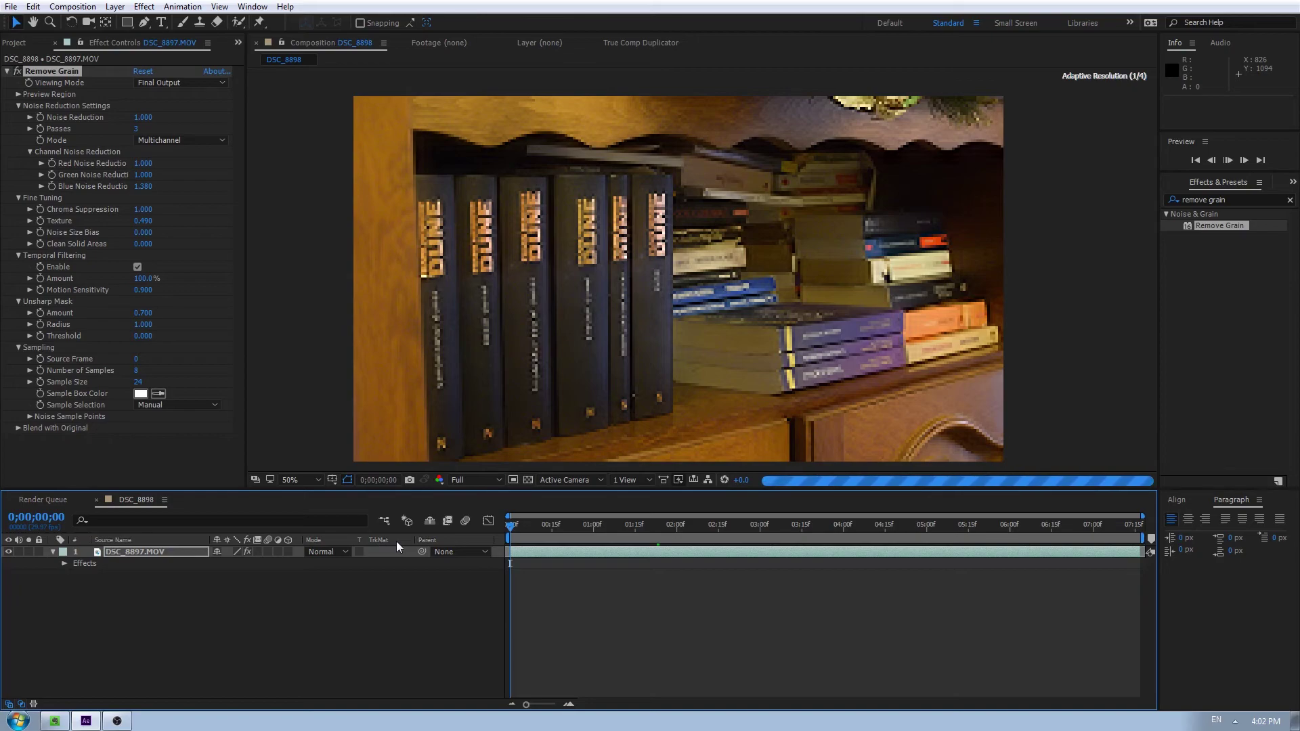
{"action": "key", "text": "space"}
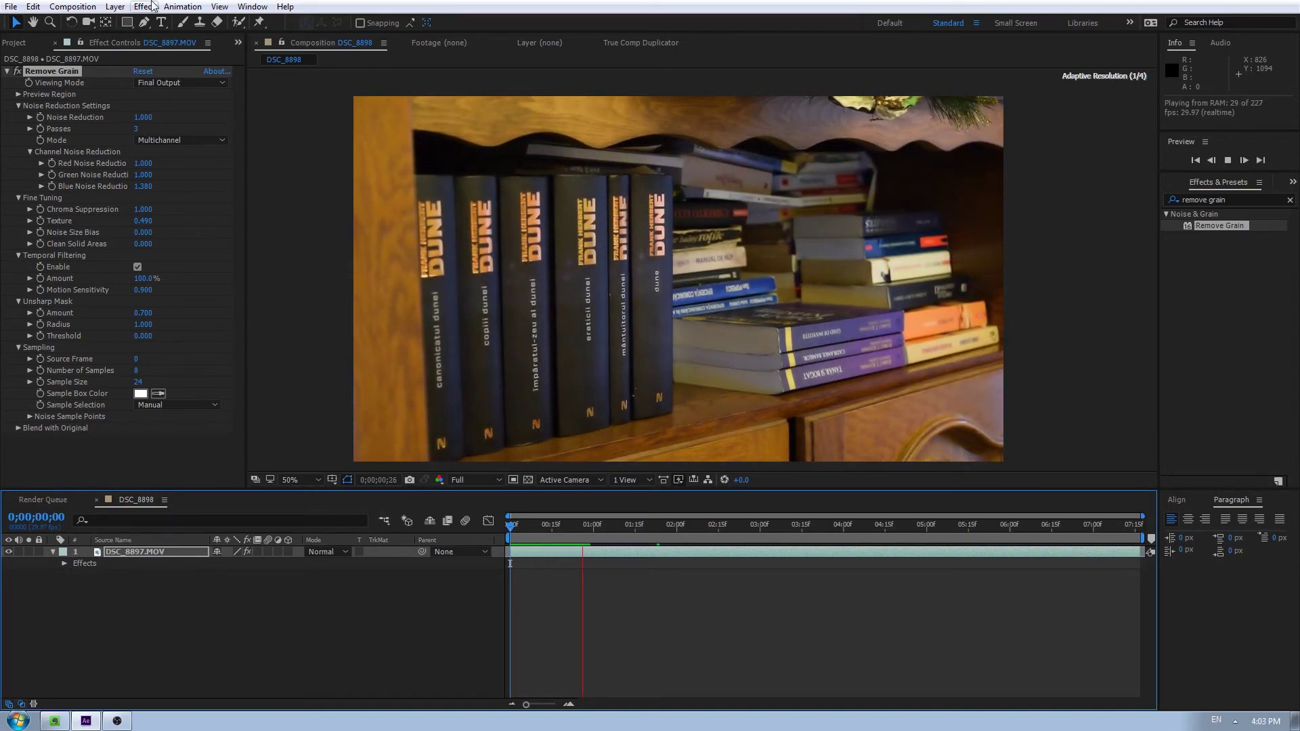
{"action": "left_click", "coordinate": [18, 77]}
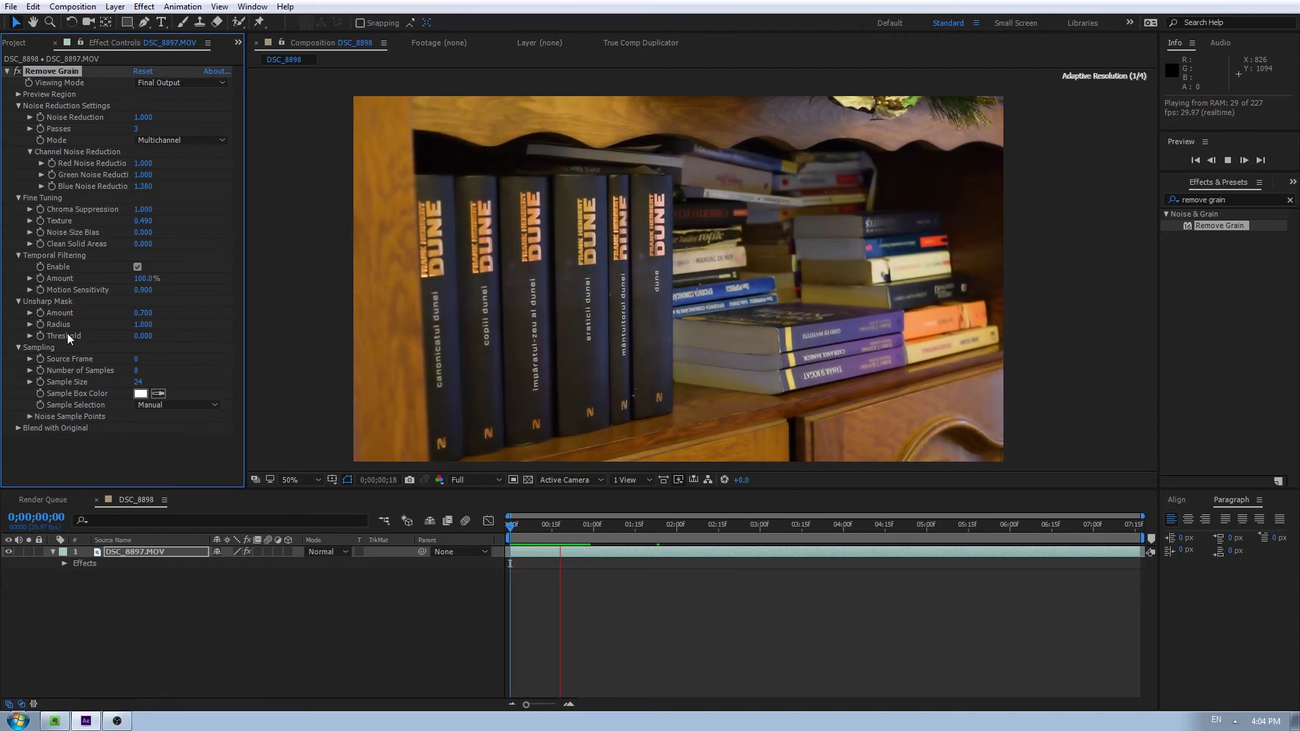
Scrub Fine Tuning's Chroma Suppression from 1.000 up to 4.700.
{"action": "left_click_drag", "start_coordinate": [143, 209], "coordinate": [141, 163]}
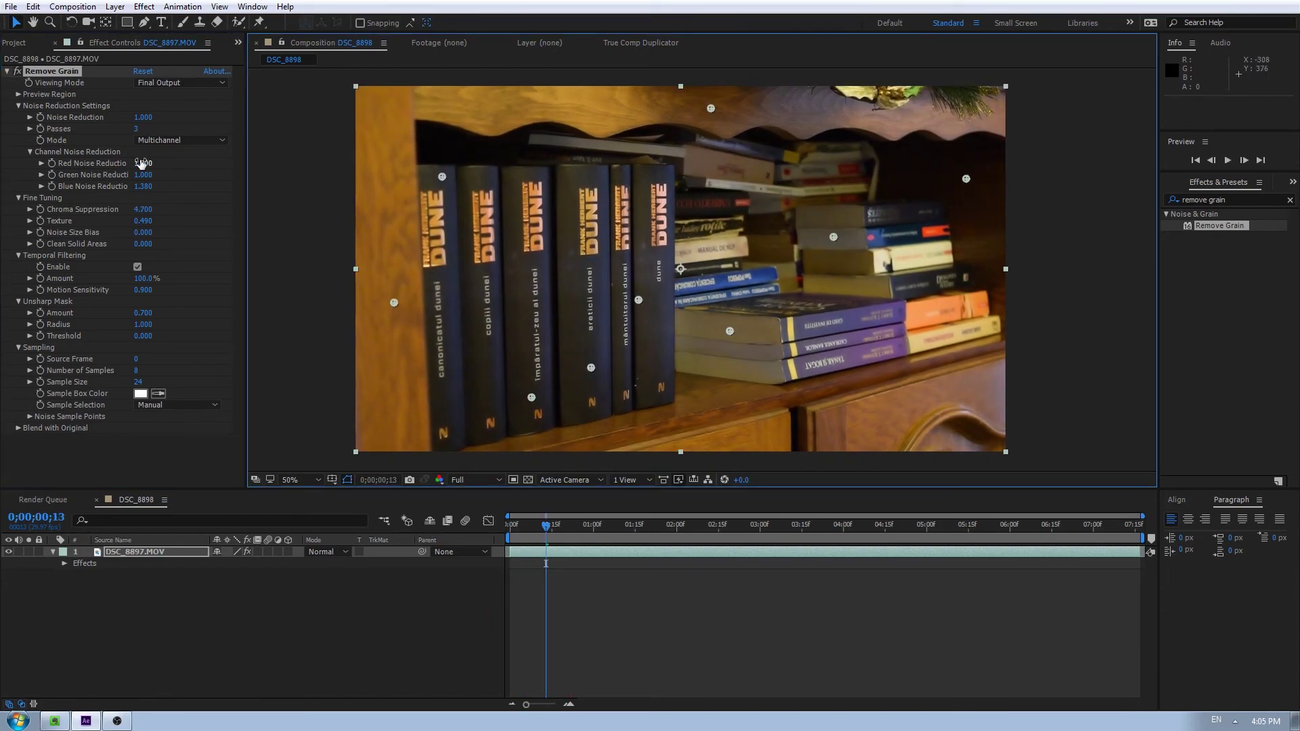